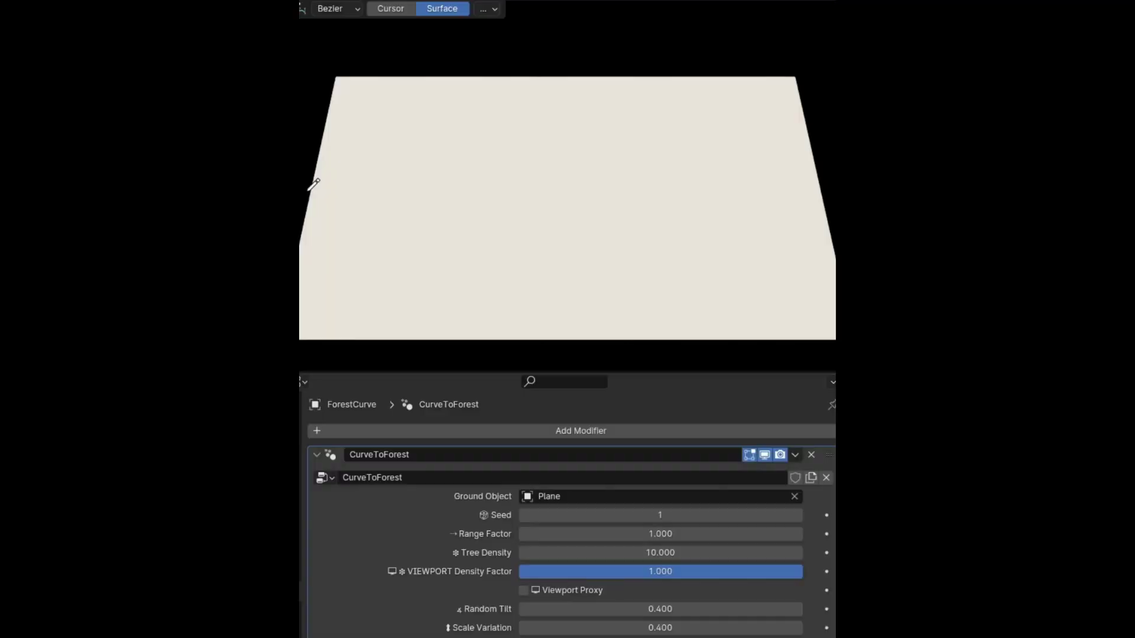
# Step: Draw a forest curve across the plane, then set Seed 5, Range Factor 2.210 and Tree Density 29.980
pyautogui.moveTo(319, 200)
pyautogui.mouseDown()
pyautogui.moveTo(356, 274)
pyautogui.moveTo(445, 292)
pyautogui.moveTo(571, 176)
pyautogui.mouseUp()
pyautogui.moveTo(738, 112); pyautogui.dragTo(737, 113)
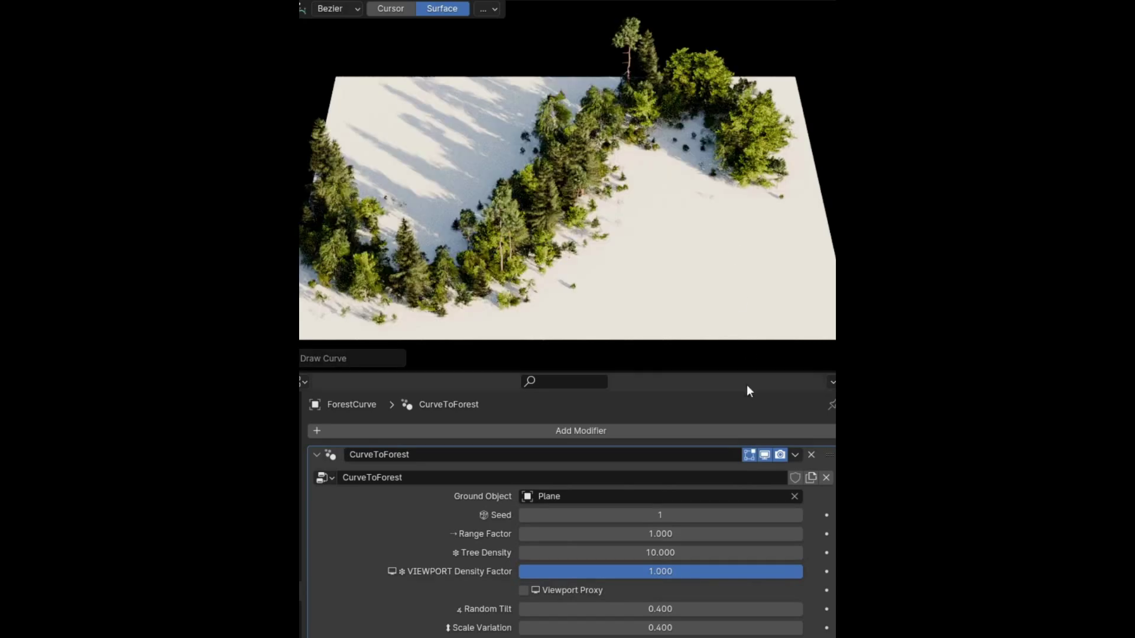
pyautogui.click(801, 514)
pyautogui.click(801, 514)
pyautogui.click(801, 515)
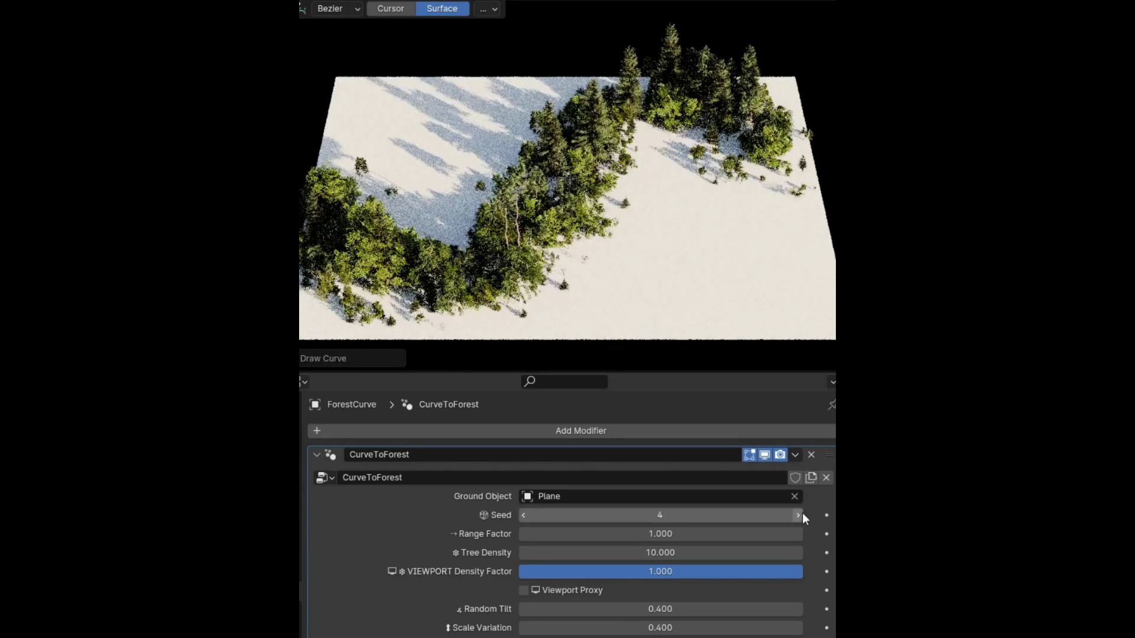
pyautogui.click(802, 514)
pyautogui.moveTo(713, 530); pyautogui.dragTo(769, 533)
pyautogui.moveTo(660, 553); pyautogui.dragTo(762, 552)
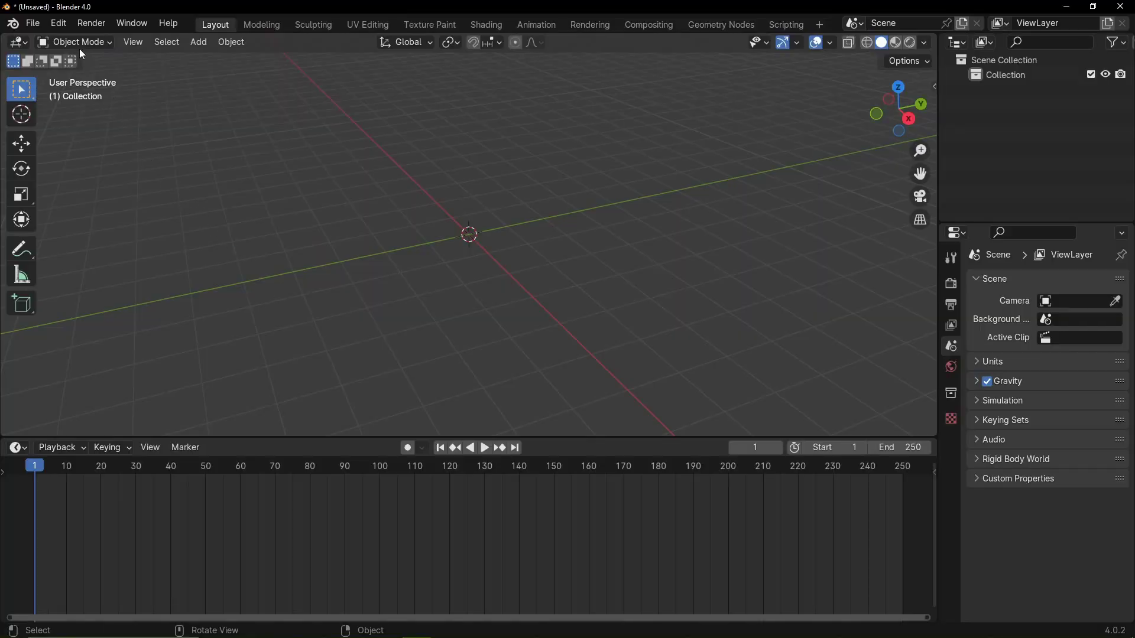
# Step: In Preferences > File Paths, add the Downloads\Assets folder as a new asset library named Assets
pyautogui.click(60, 23)
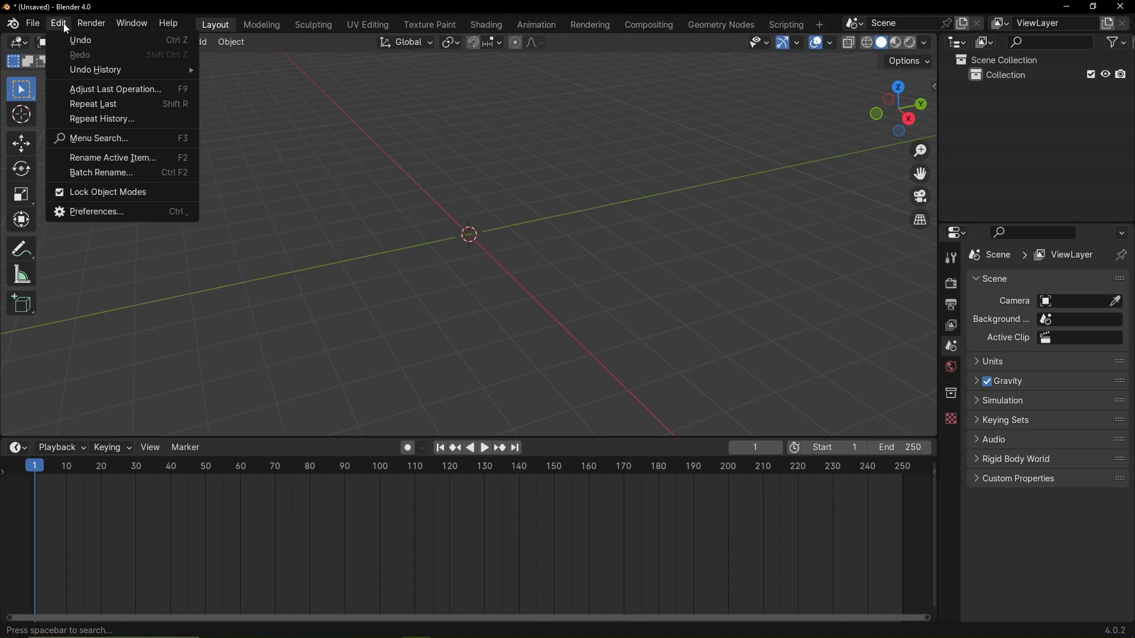
pyautogui.click(100, 211)
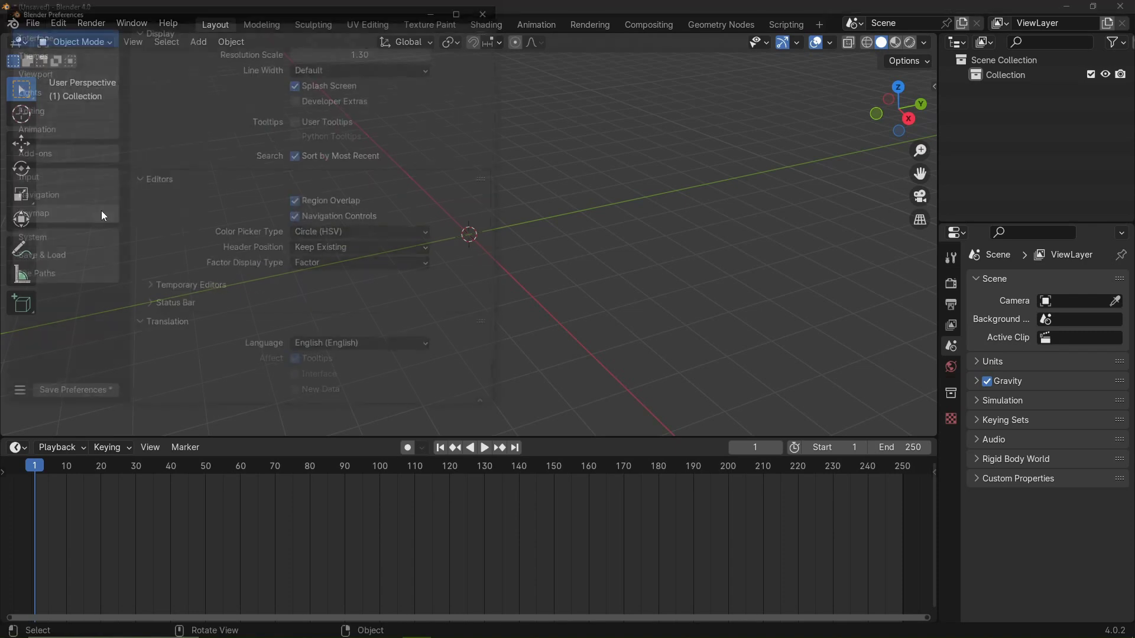
pyautogui.click(83, 278)
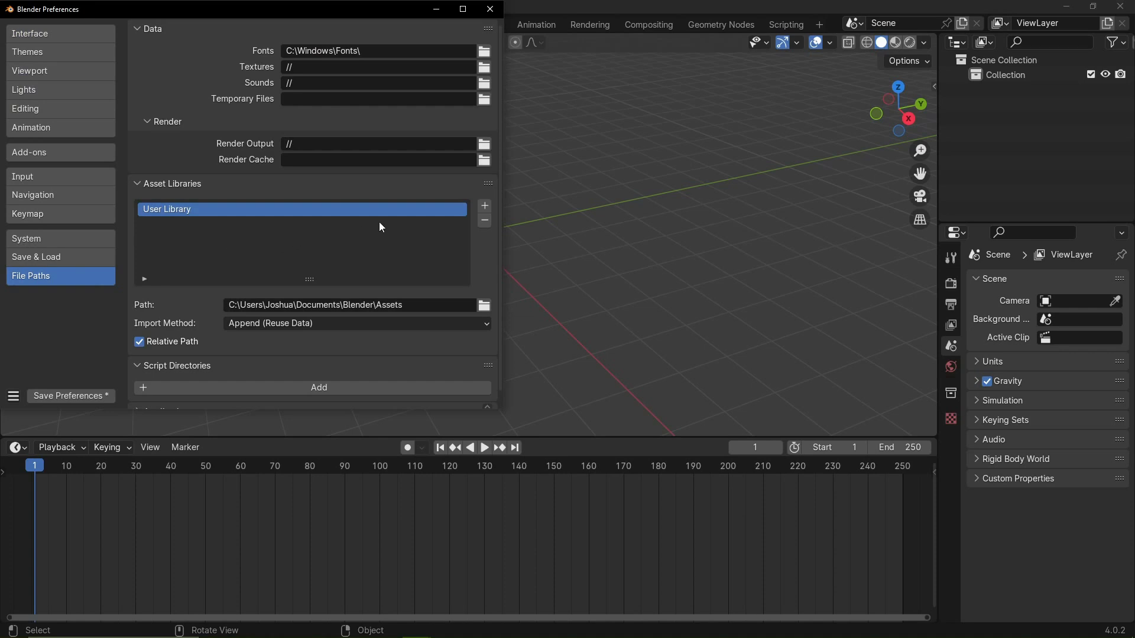
pyautogui.click(485, 206)
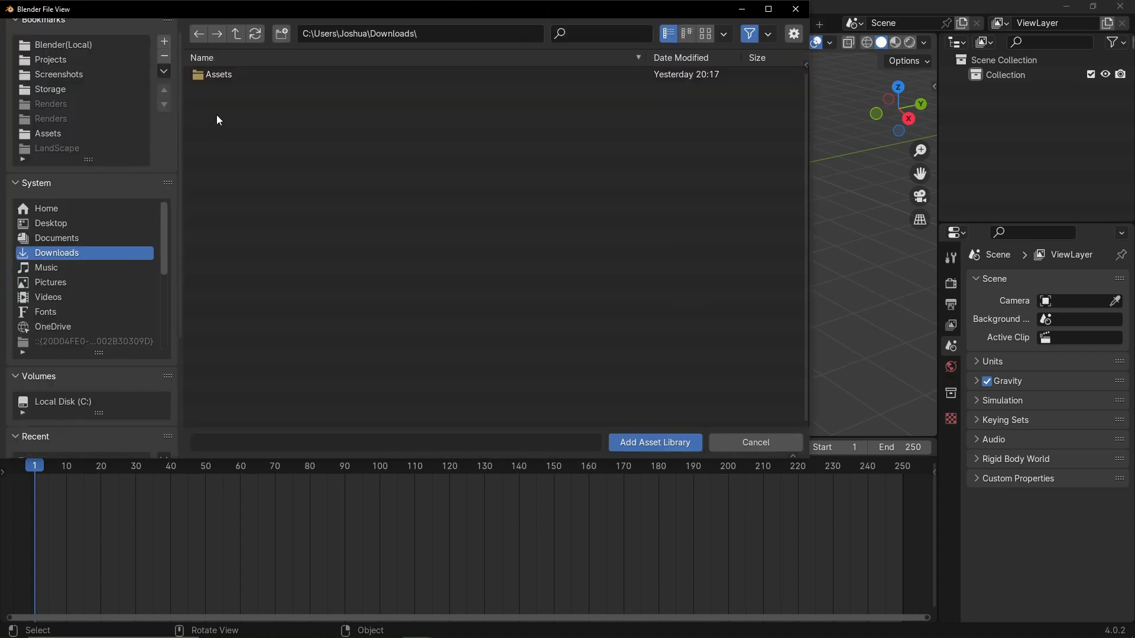
pyautogui.click(243, 78)
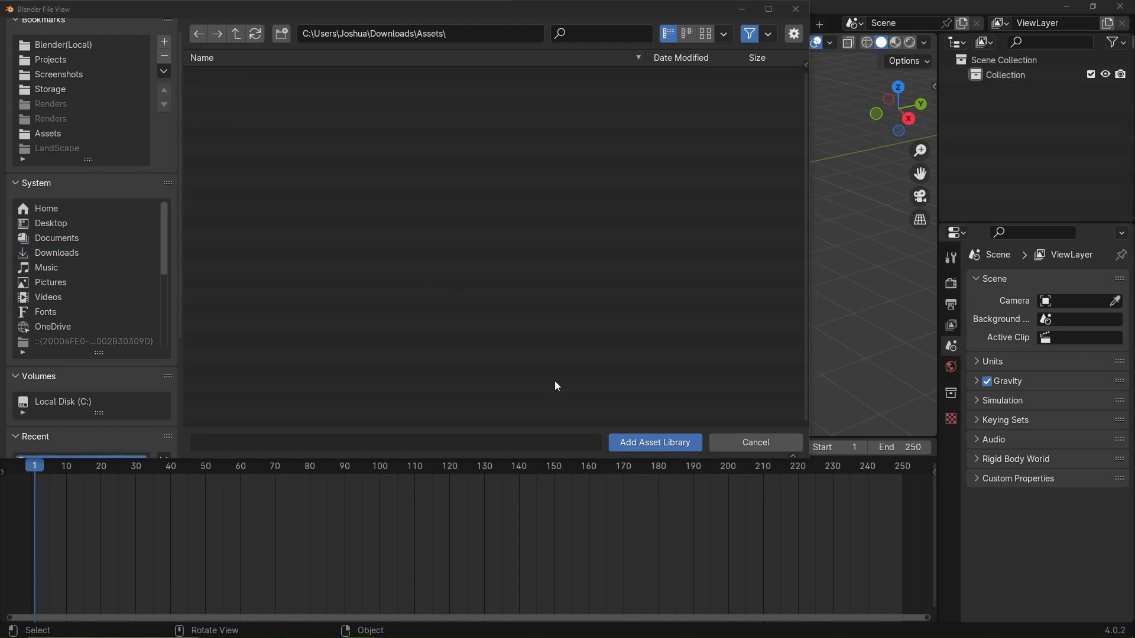
pyautogui.click(672, 443)
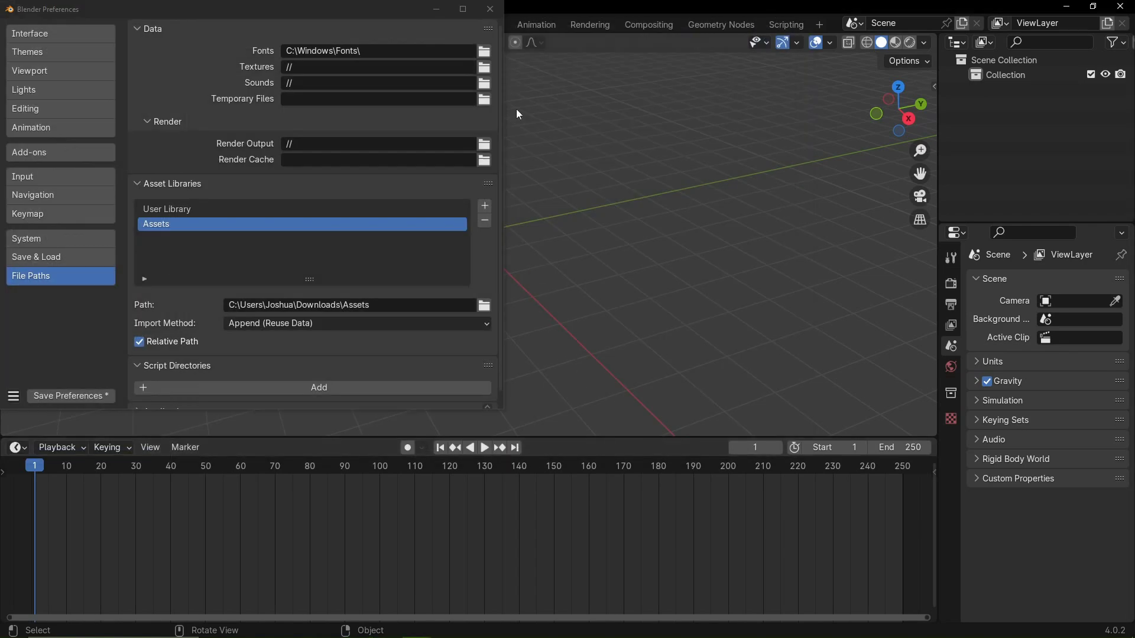
# Step: Close Preferences and change the lower timeline area into an Asset Browser
pyautogui.click(498, 9)
pyautogui.click(17, 447)
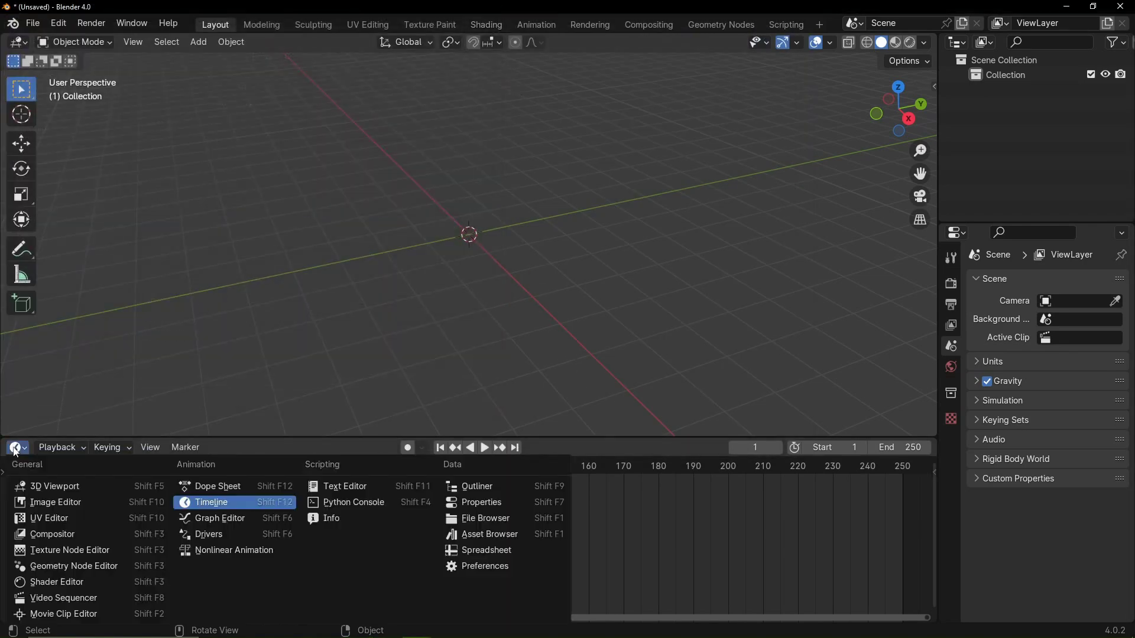
pyautogui.click(500, 540)
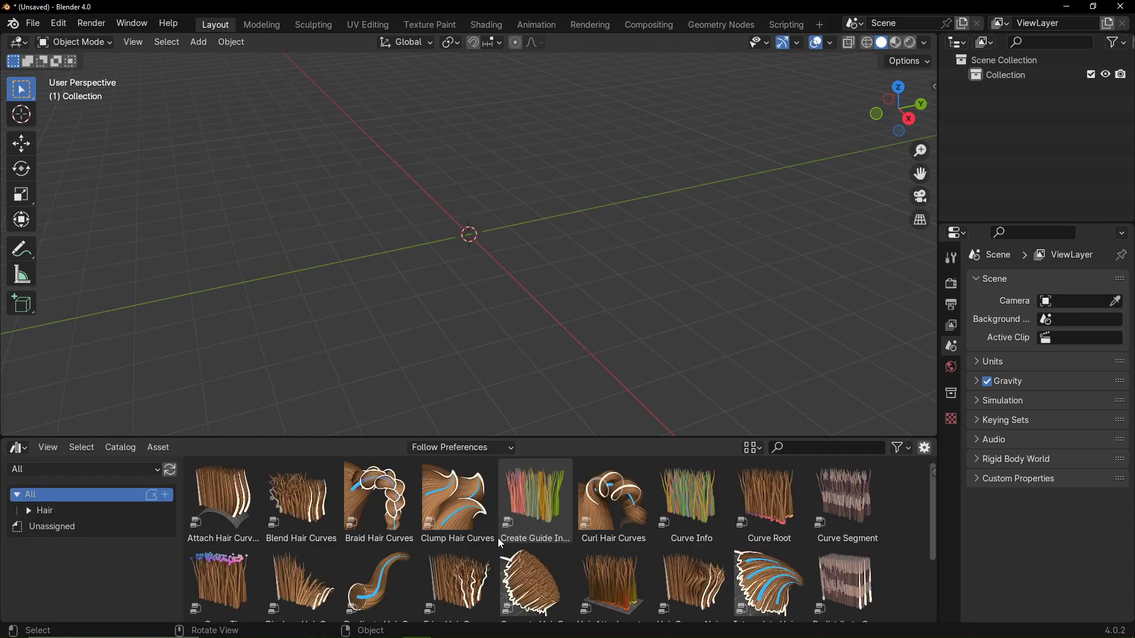
# Step: Browse the Assets library's ForestMaster_Deciduous > Geometry Nodes Assets catalog and select ForestCurve
pyautogui.click(138, 471)
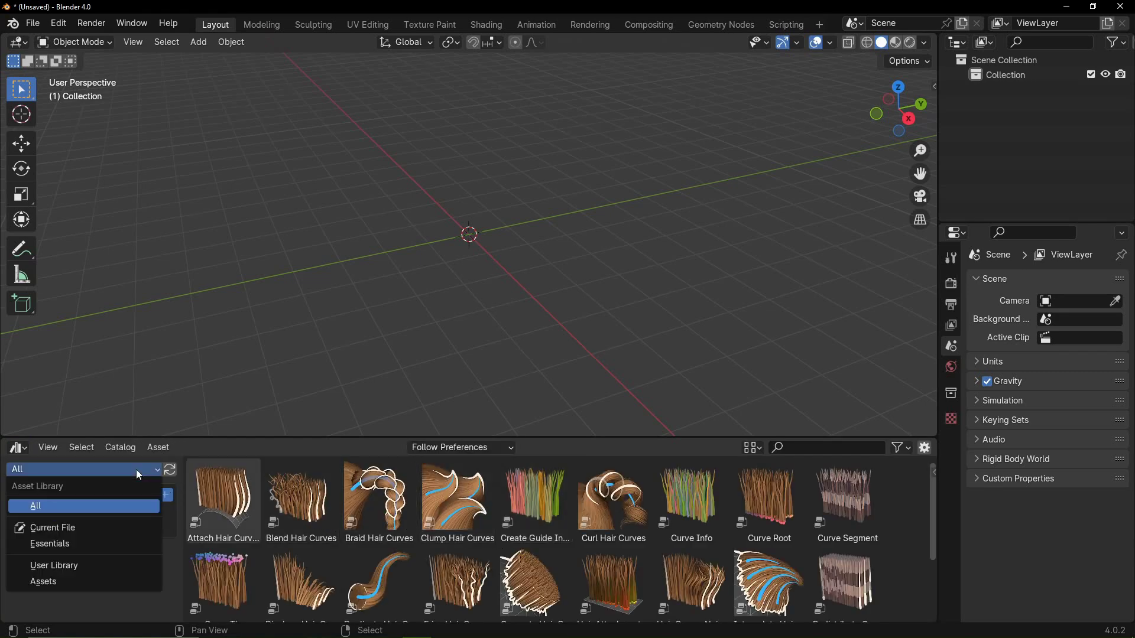
pyautogui.click(97, 582)
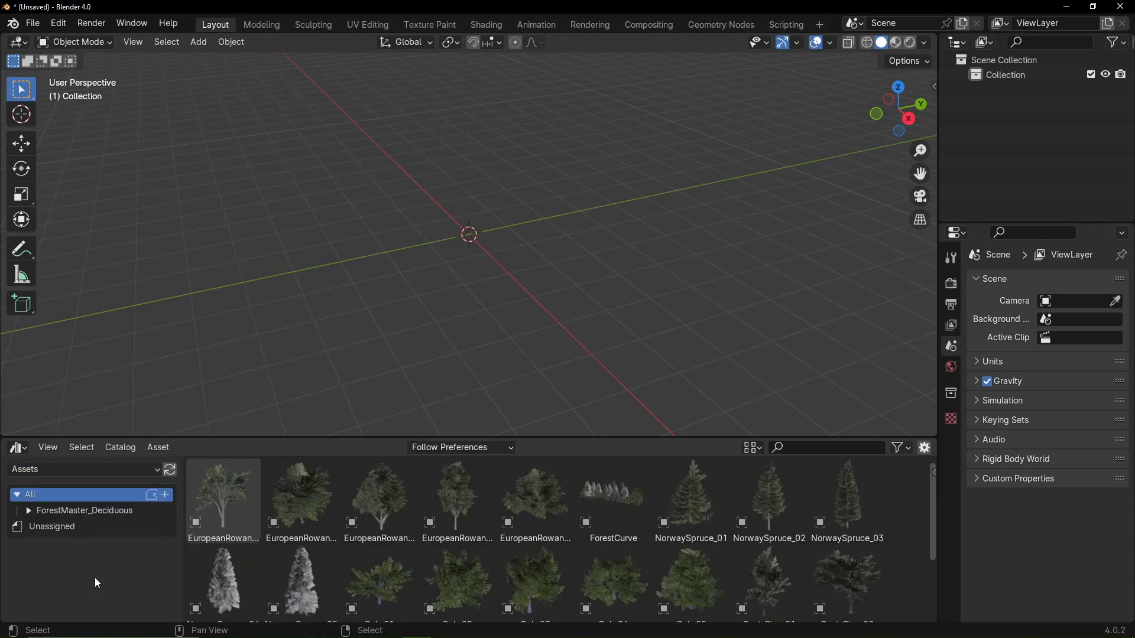
pyautogui.click(28, 512)
pyautogui.click(117, 531)
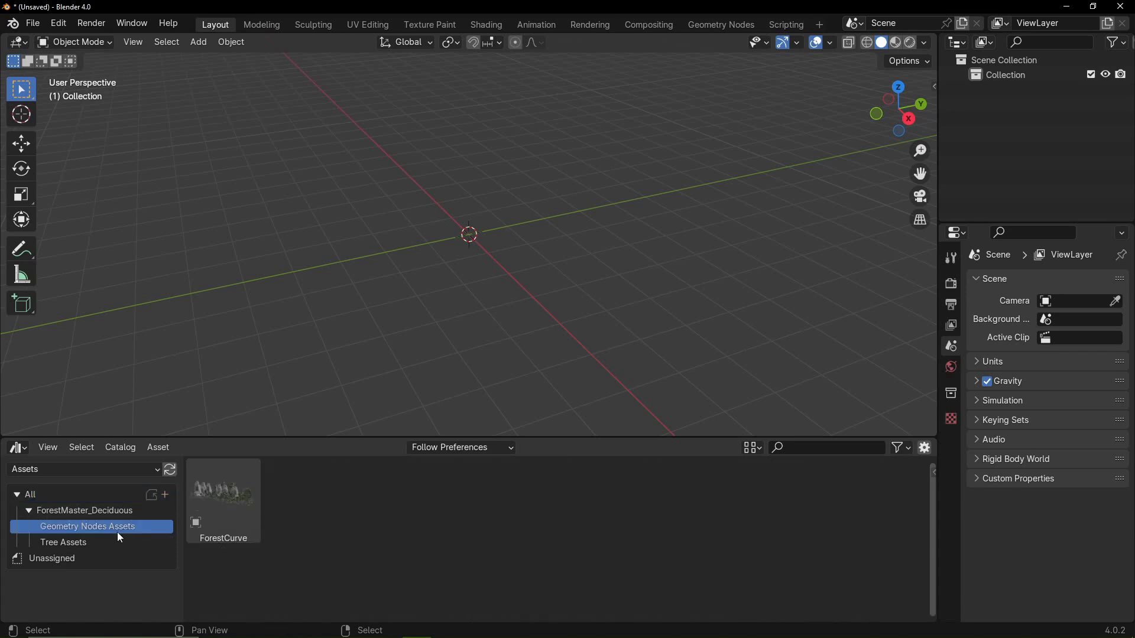
pyautogui.click(246, 513)
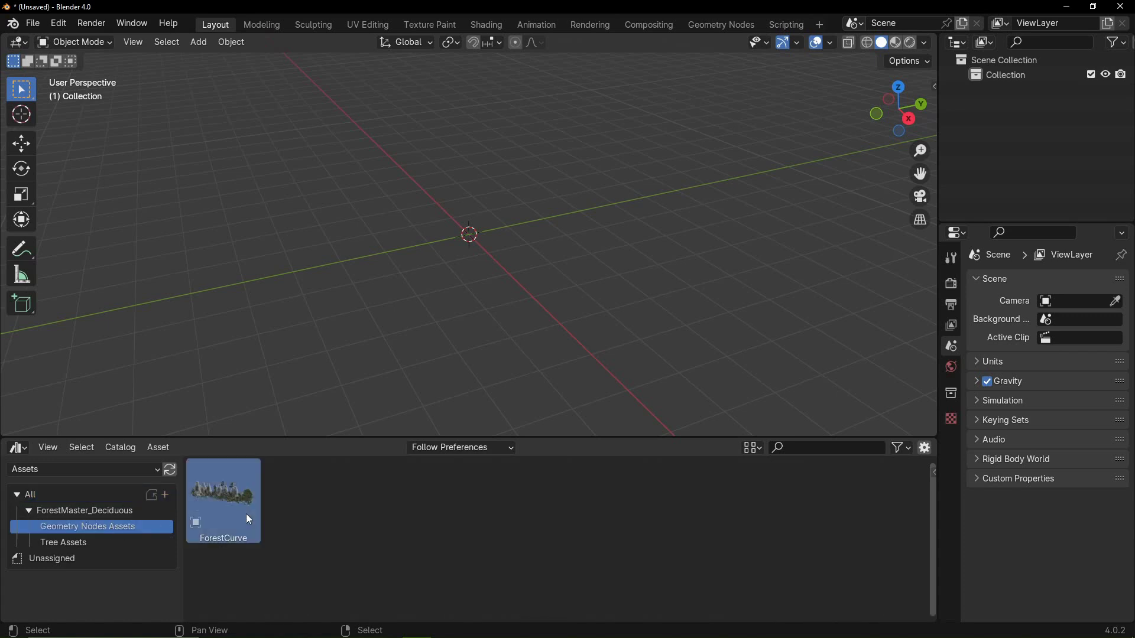
# Step: Drag ForestCurve into the viewport and set the render engine to Cycles with GPU Compute
pyautogui.moveTo(245, 513); pyautogui.dragTo(530, 258)
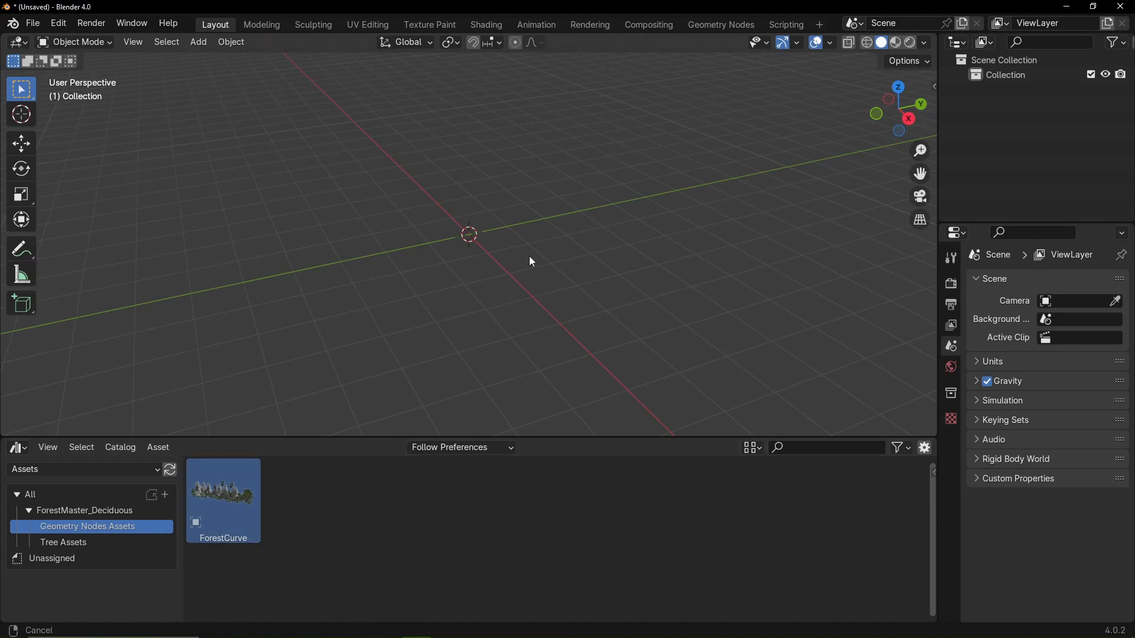
pyautogui.moveTo(556, 200); pyautogui.dragTo(921, 280, button='middle')
pyautogui.click(951, 284)
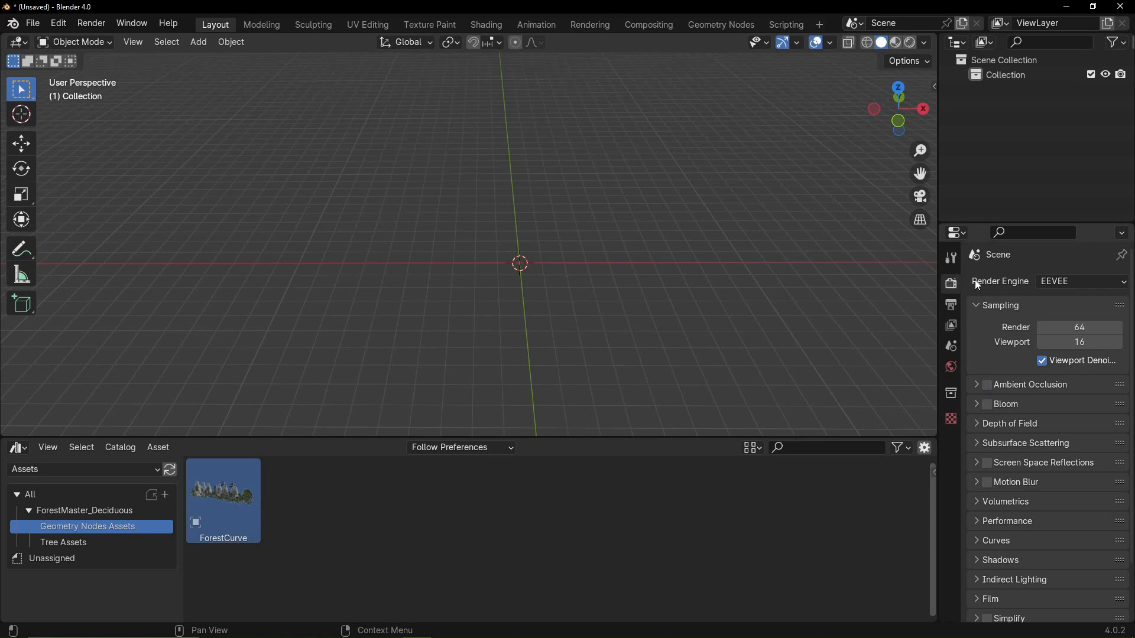
pyautogui.click(1079, 279)
pyautogui.click(1070, 332)
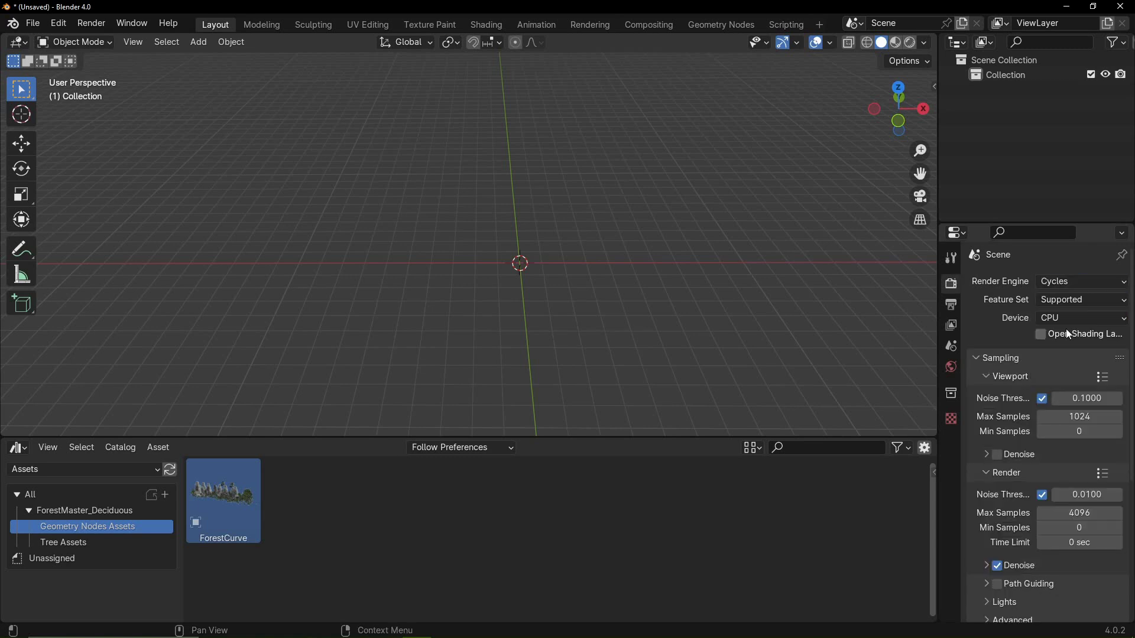
pyautogui.click(1066, 320)
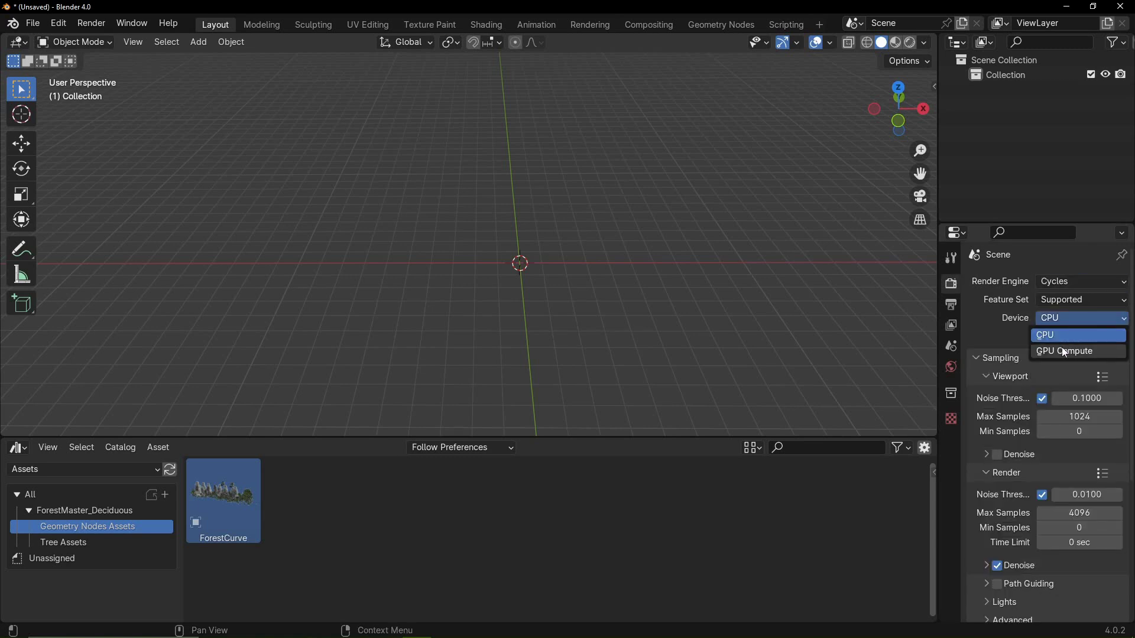
pyautogui.click(1062, 346)
# Step: Set the Light Paths Transparent bounces to 32
pyautogui.scroll(-7, 1004, 416)
pyautogui.click(1001, 461)
pyautogui.doubleClick(1065, 582)
pyautogui.write('3')
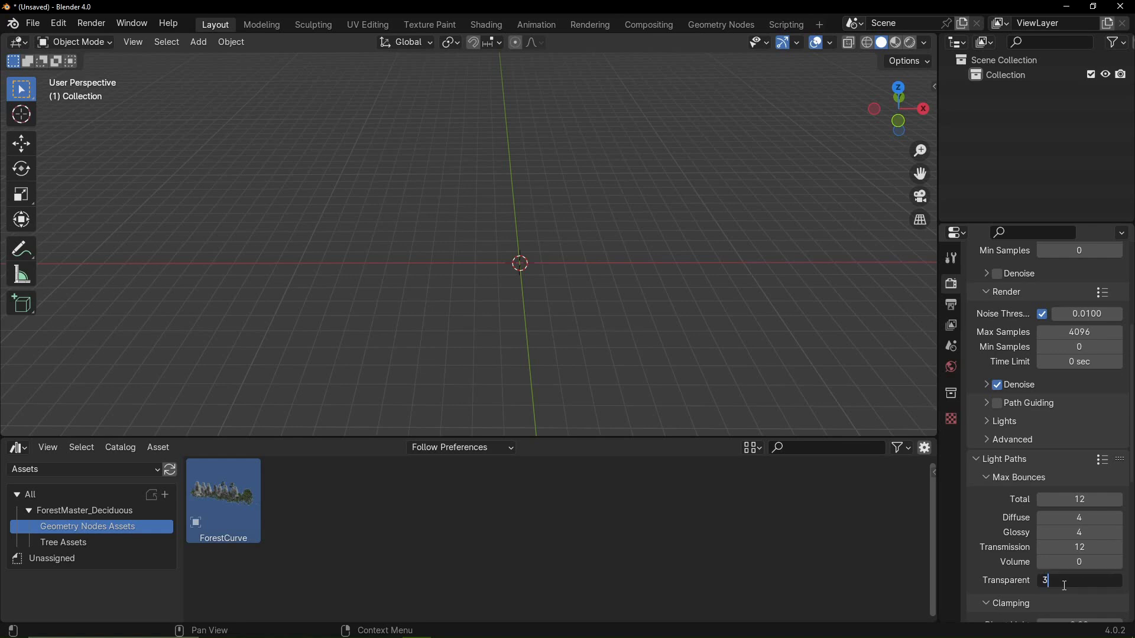
pyautogui.write('2')
pyautogui.press('Return')
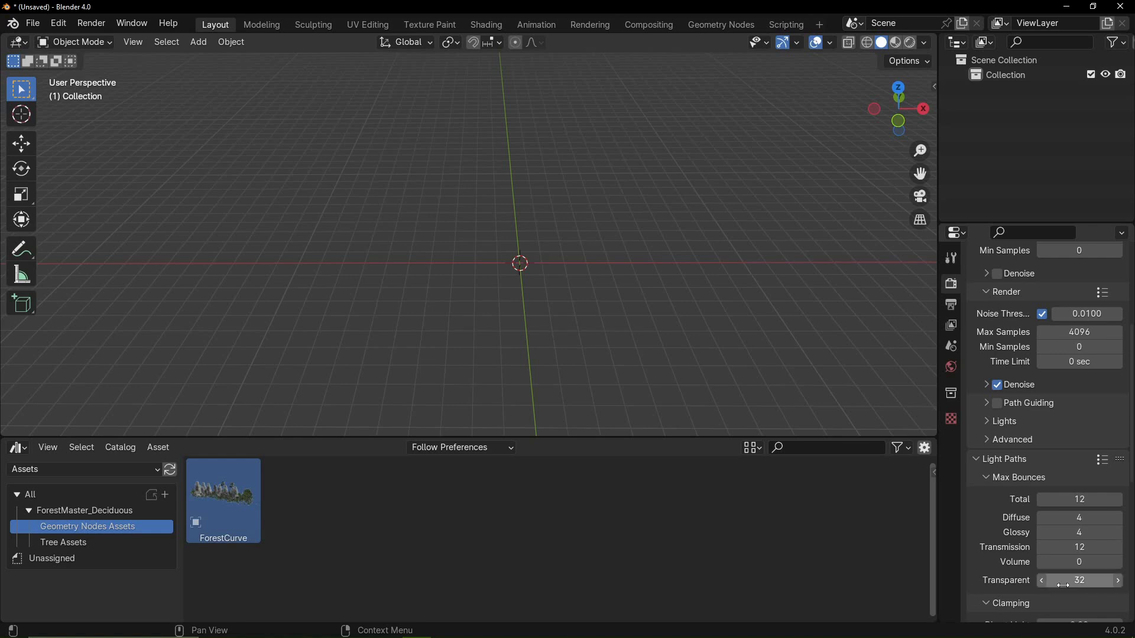
# Step: In Rendered shading, place the ForestCurve trees into the scene and hide viewport overlays
pyautogui.scroll(10, 1052, 473)
pyautogui.press('z')
pyautogui.moveTo(211, 496); pyautogui.dragTo(512, 263)
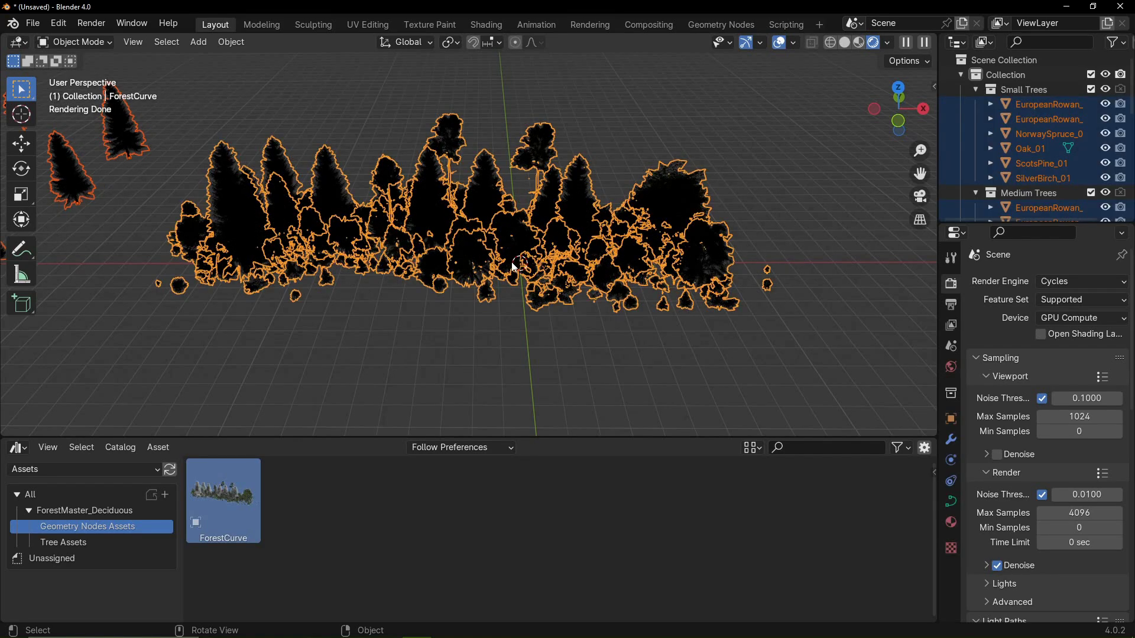
pyautogui.click(784, 45)
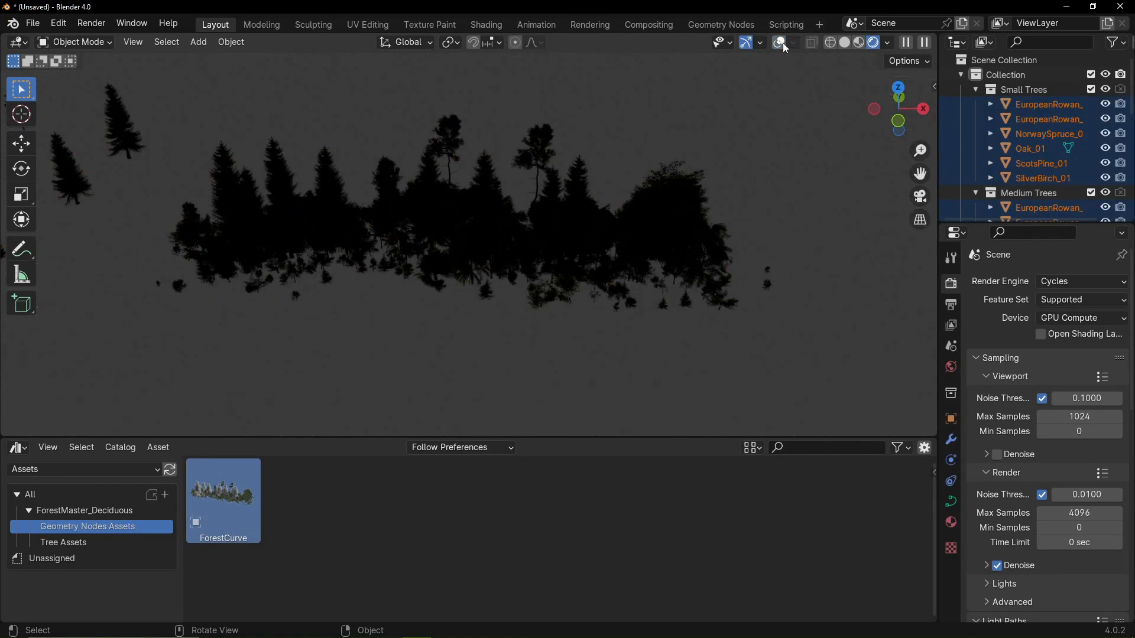
# Step: Set the world Color to a Nishita Sky Texture and drag Sun Rotation to 96.8°
pyautogui.click(950, 368)
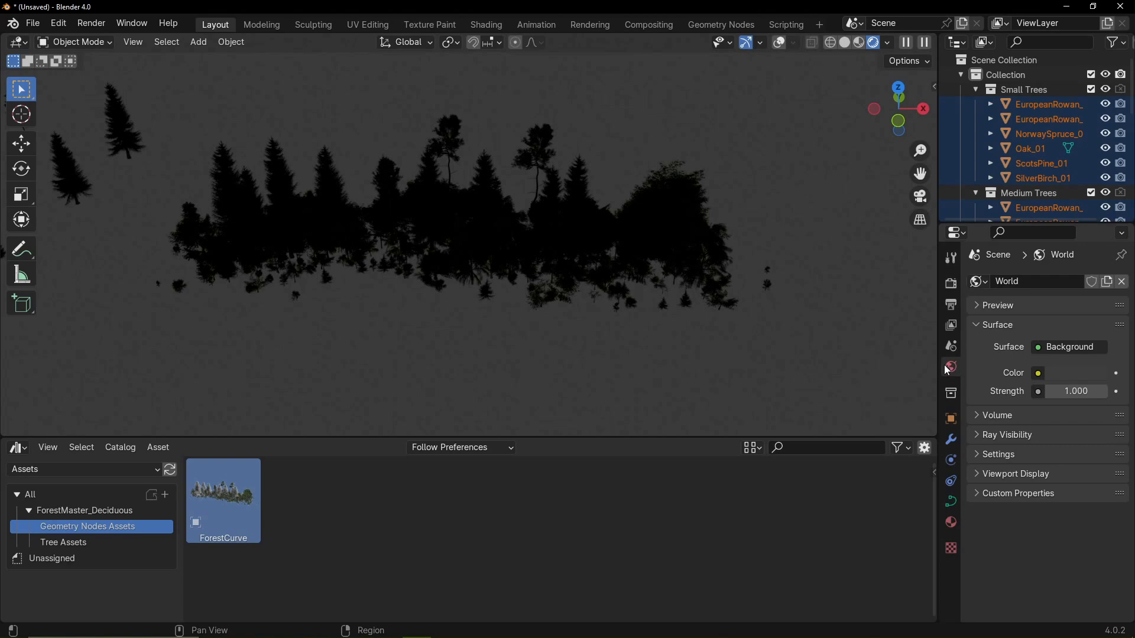
pyautogui.click(1038, 375)
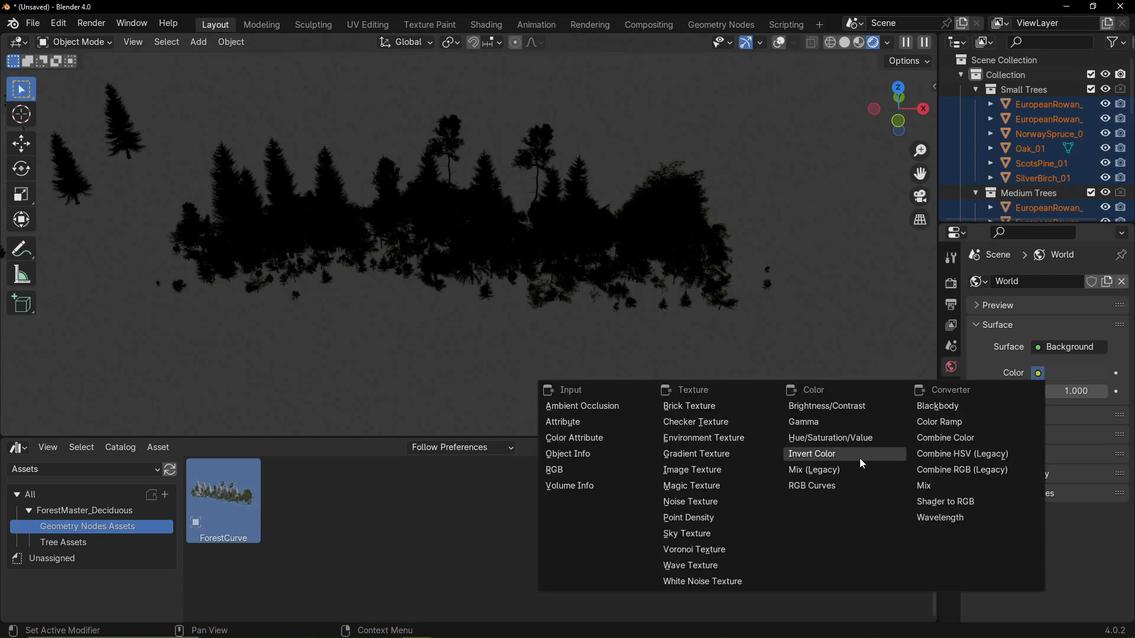
pyautogui.click(715, 537)
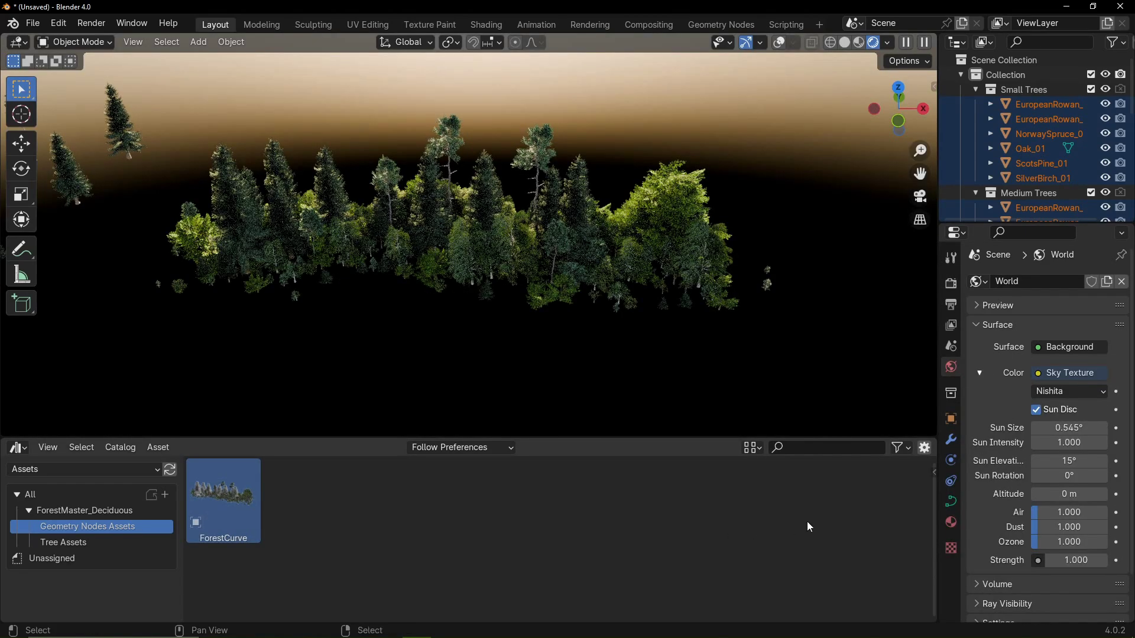
pyautogui.moveTo(1063, 476); pyautogui.dragTo(1128, 476)
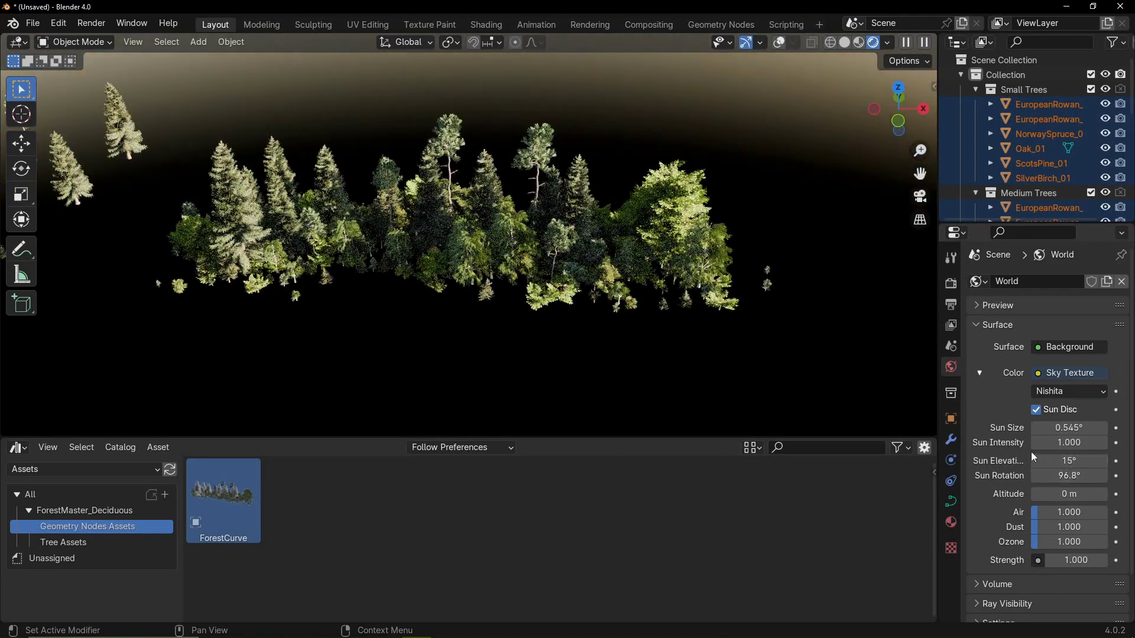
# Step: Collapse the Small, Medium and Big Trees collections in the Outliner and hide all three
pyautogui.click(974, 88)
pyautogui.click(975, 105)
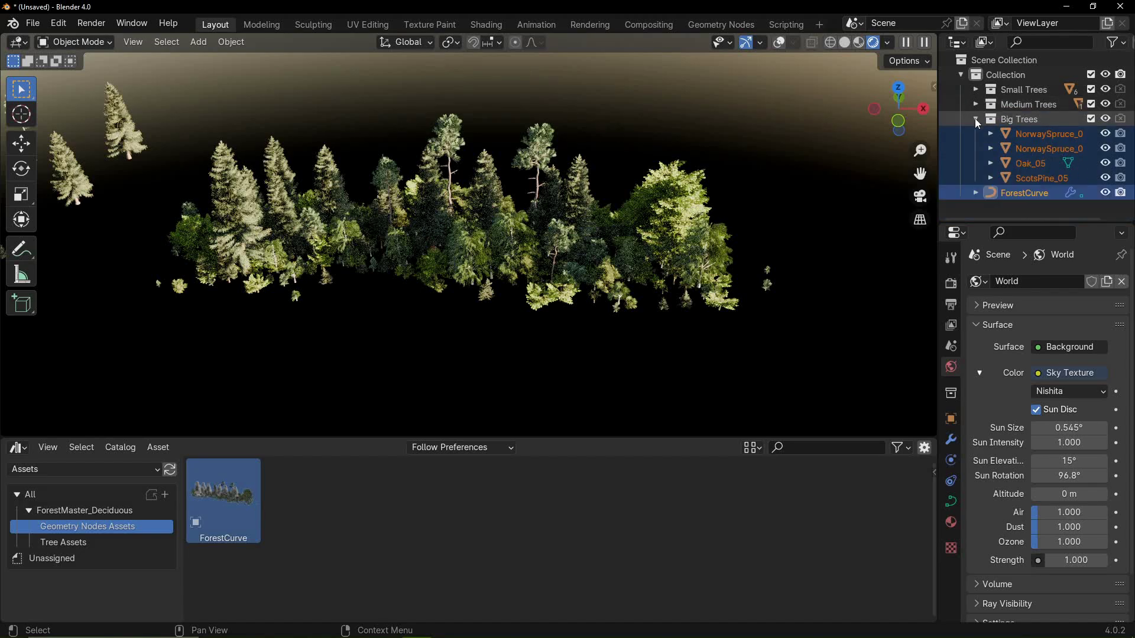
pyautogui.click(975, 119)
pyautogui.moveTo(1104, 89); pyautogui.dragTo(1110, 117)
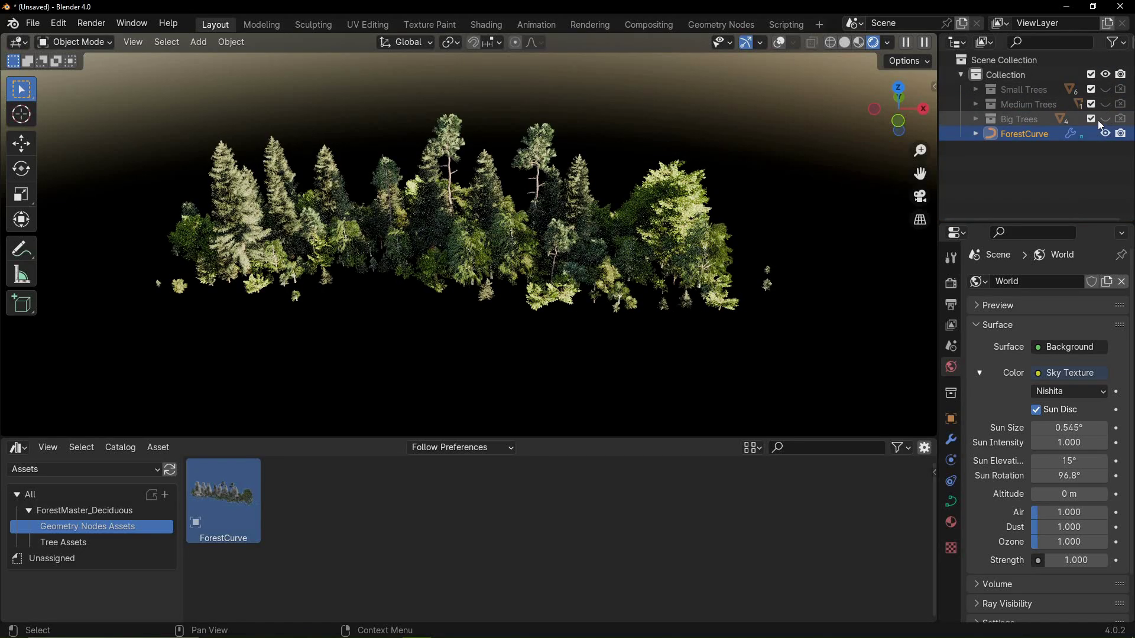
# Step: In the CurveToForest modifier, pick the Landscape terrain as Ground Object with the eyedropper
pyautogui.click(952, 442)
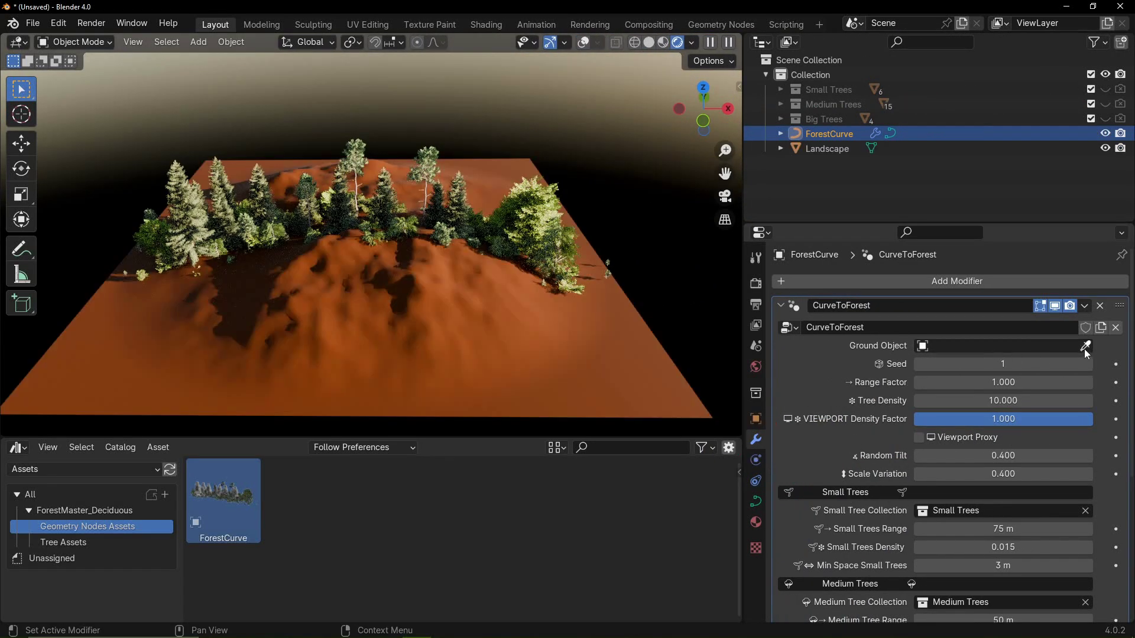
pyautogui.click(1085, 347)
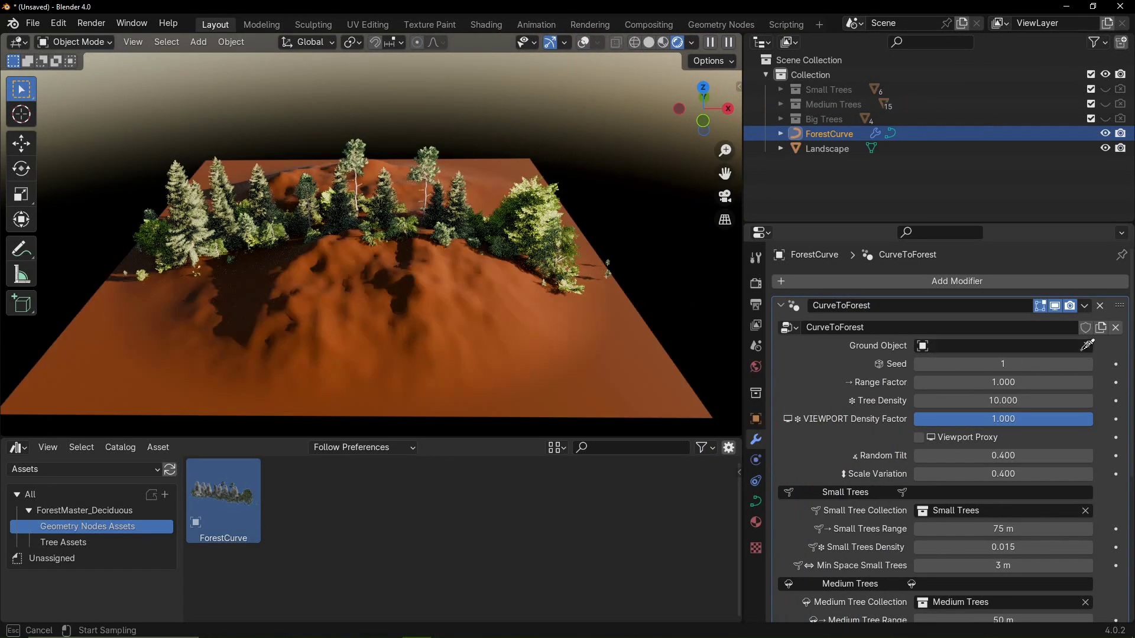
pyautogui.click(484, 344)
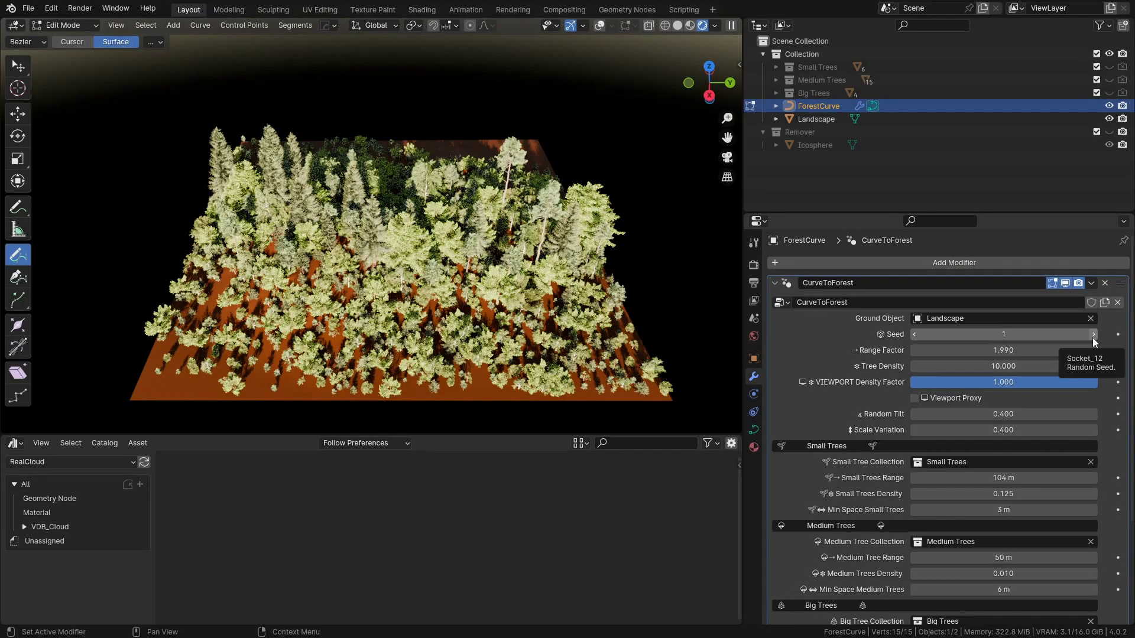
# Step: Try new seeds, a wider Range Factor and thinner density, then restore Tree Density 10.000 and viewport density 1.000
pyautogui.click(1092, 335)
pyautogui.click(1092, 336)
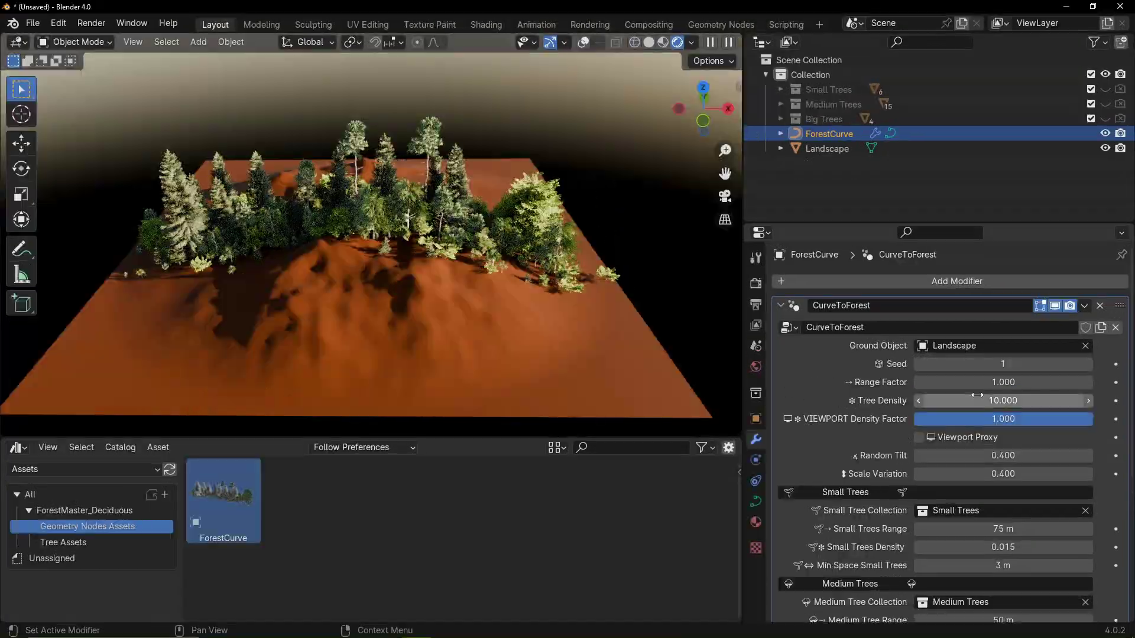
pyautogui.moveTo(977, 382); pyautogui.dragTo(1036, 382)
pyautogui.moveTo(973, 400)
pyautogui.mouseDown()
pyautogui.moveTo(833, 400)
pyautogui.moveTo(1064, 400)
pyautogui.moveTo(962, 419)
pyautogui.mouseUp()
pyautogui.hotkey('ctrl', 'z')
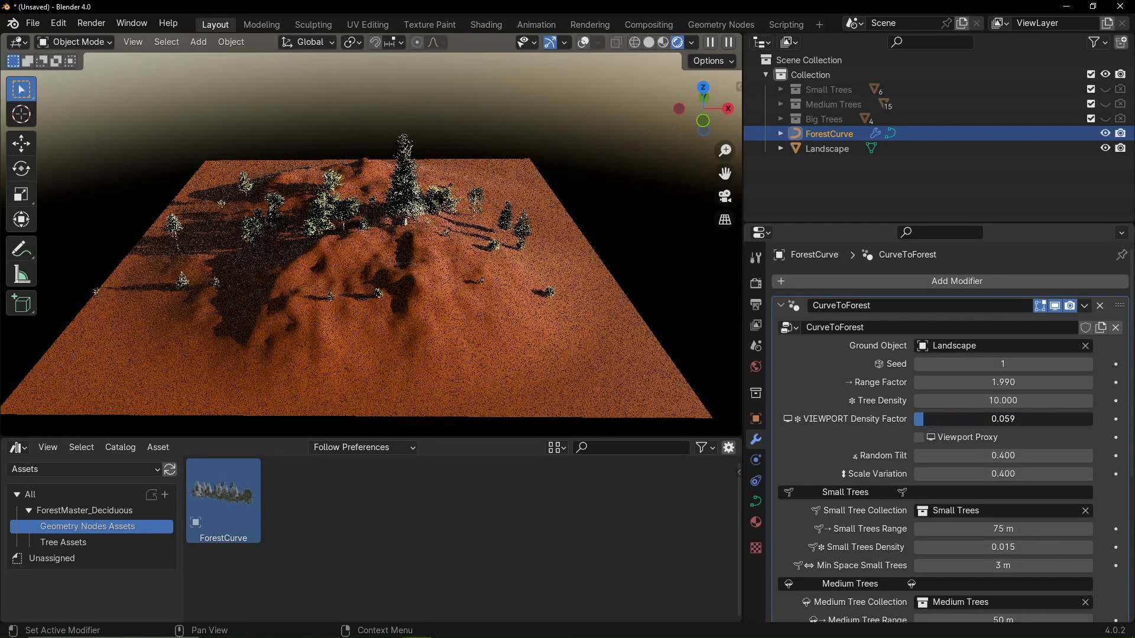
pyautogui.hotkey('ctrl', 'z')
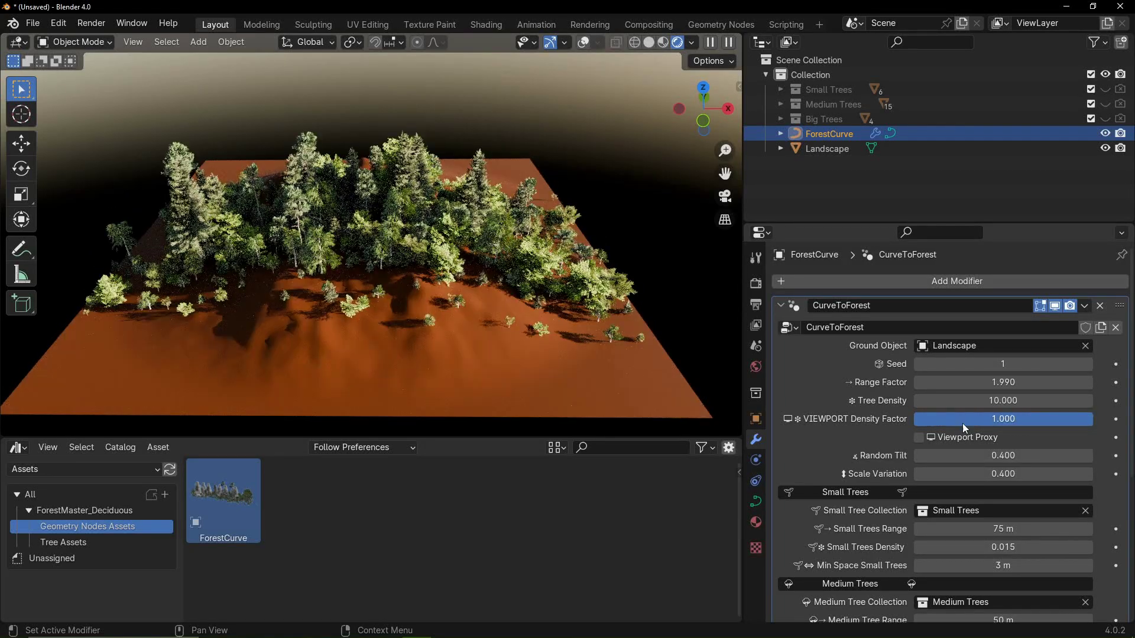
pyautogui.click(918, 438)
pyautogui.click(1003, 455)
pyautogui.write('2.5')
pyautogui.press('Return')
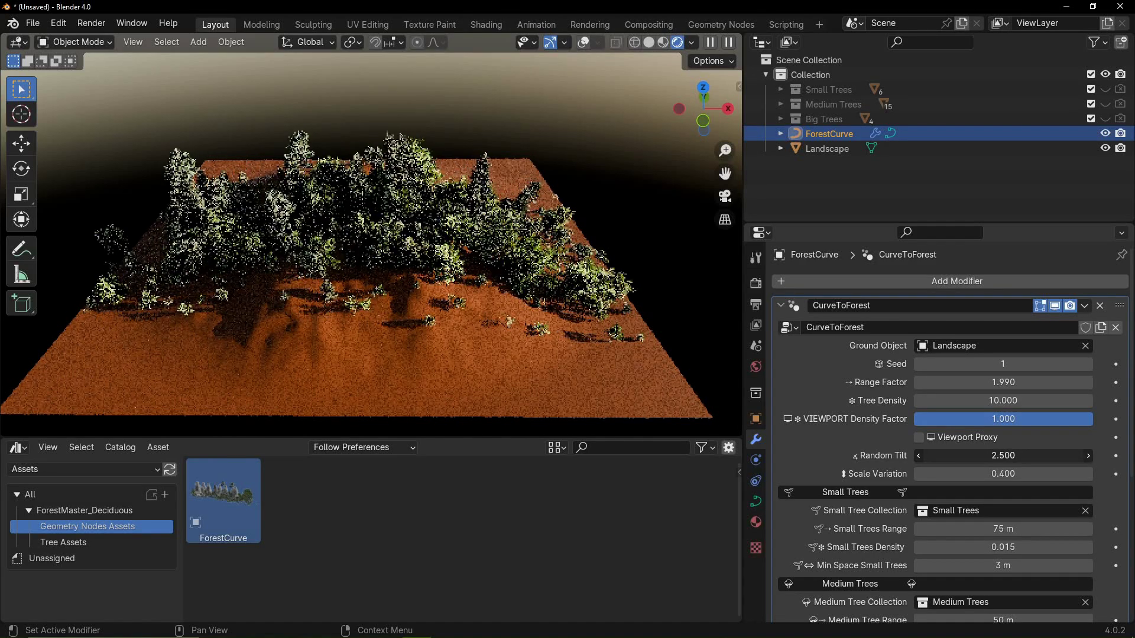
pyautogui.hotkey('ctrl', 'z')
pyautogui.moveTo(952, 474); pyautogui.dragTo(913, 474)
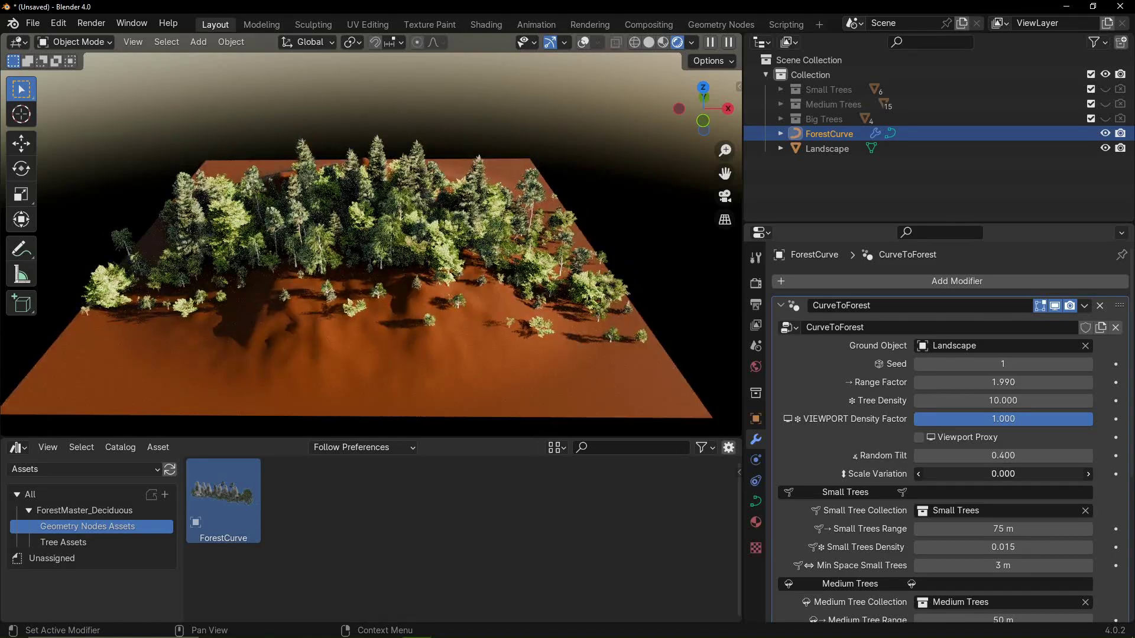
pyautogui.press('Escape')
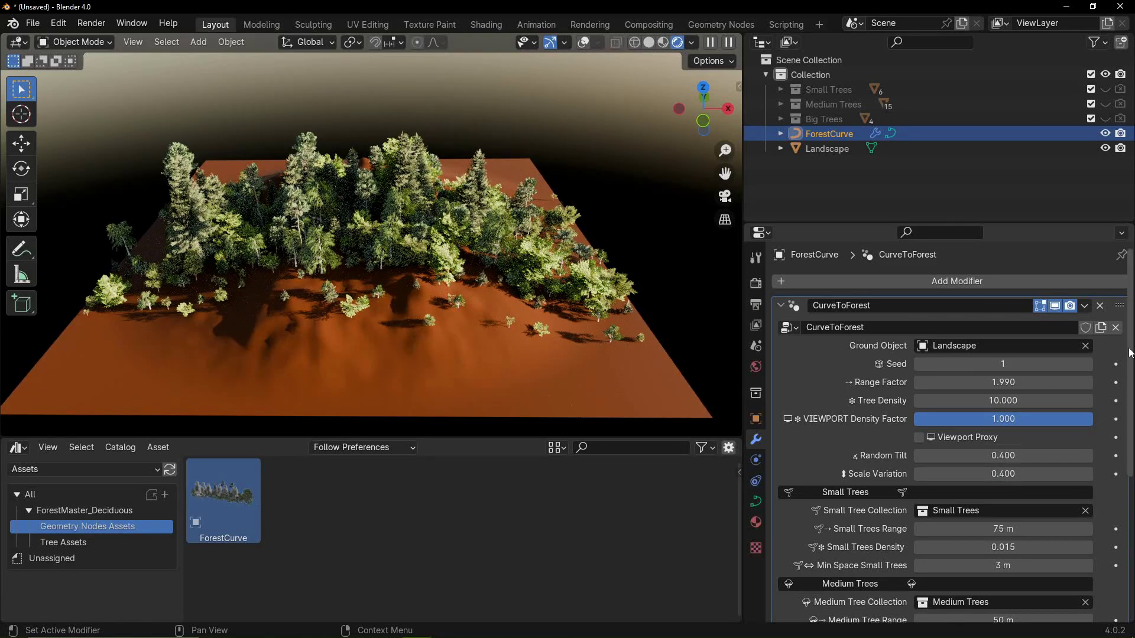
# Step: Scroll down the modifier panel and drag Small Trees Range out to 104 m, density 0.125
pyautogui.scroll(-7, 1130, 353)
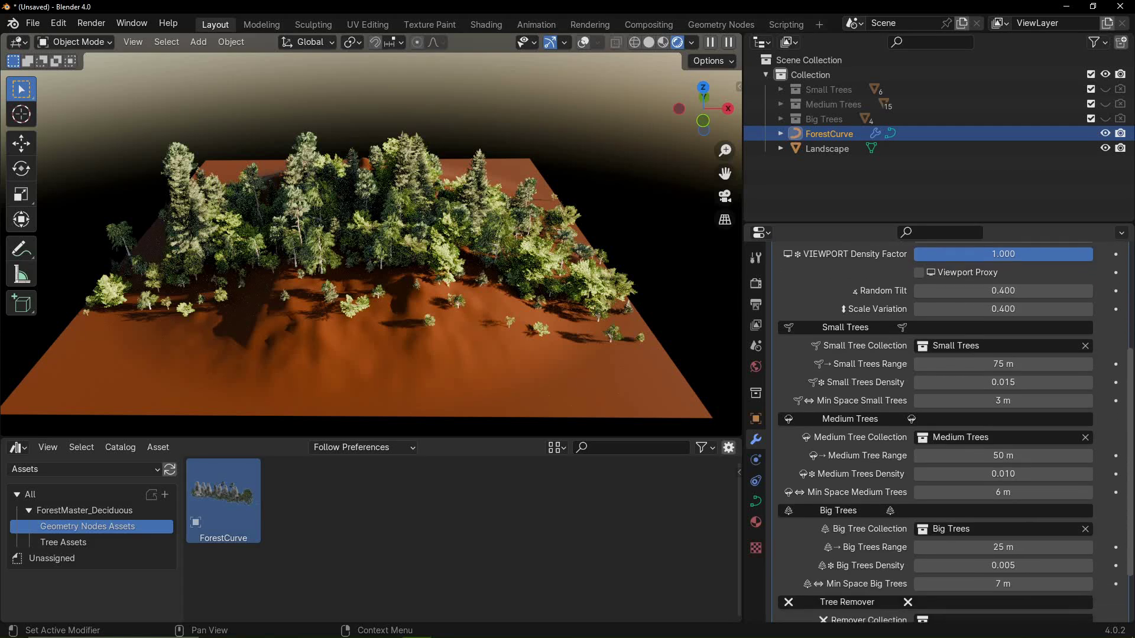
pyautogui.scroll(-3, 946, 437)
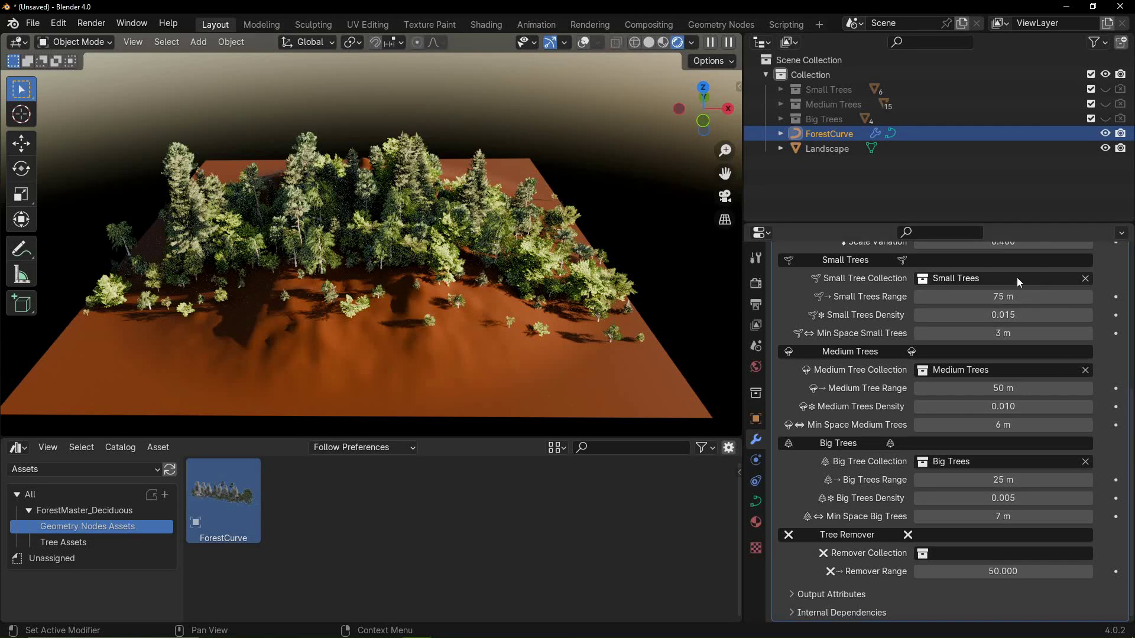
pyautogui.moveTo(1016, 296); pyautogui.dragTo(1002, 334)
# Step: Revert Min Space Small Trees to 3 m, set Remover Collection to Remover, and slightly lower Remover Range
pyautogui.press('Escape')
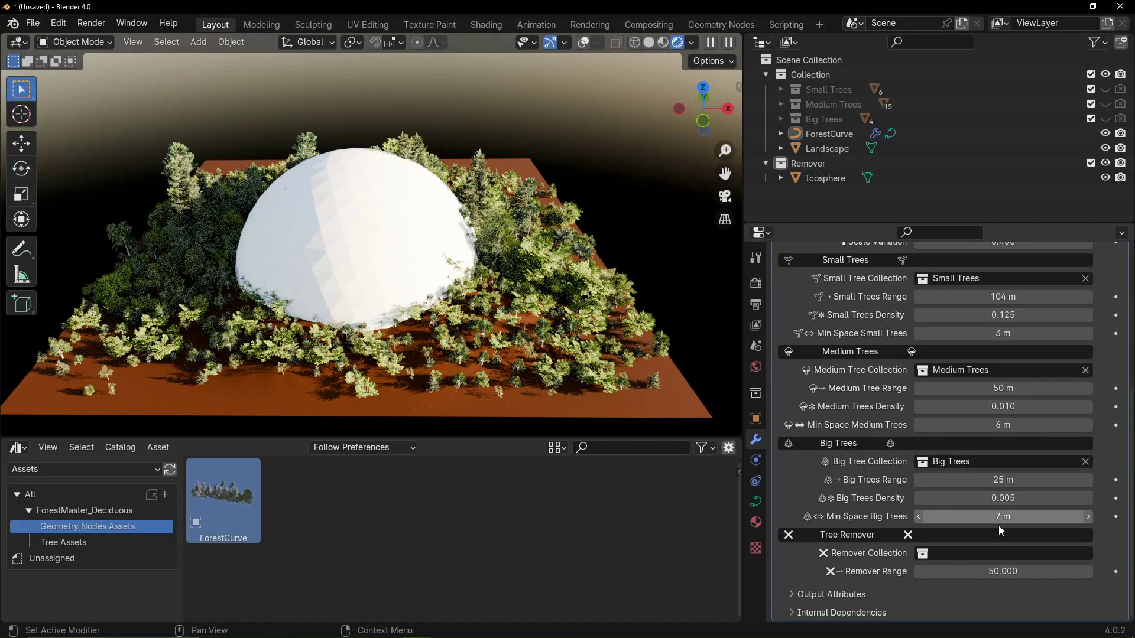
pyautogui.click(1010, 553)
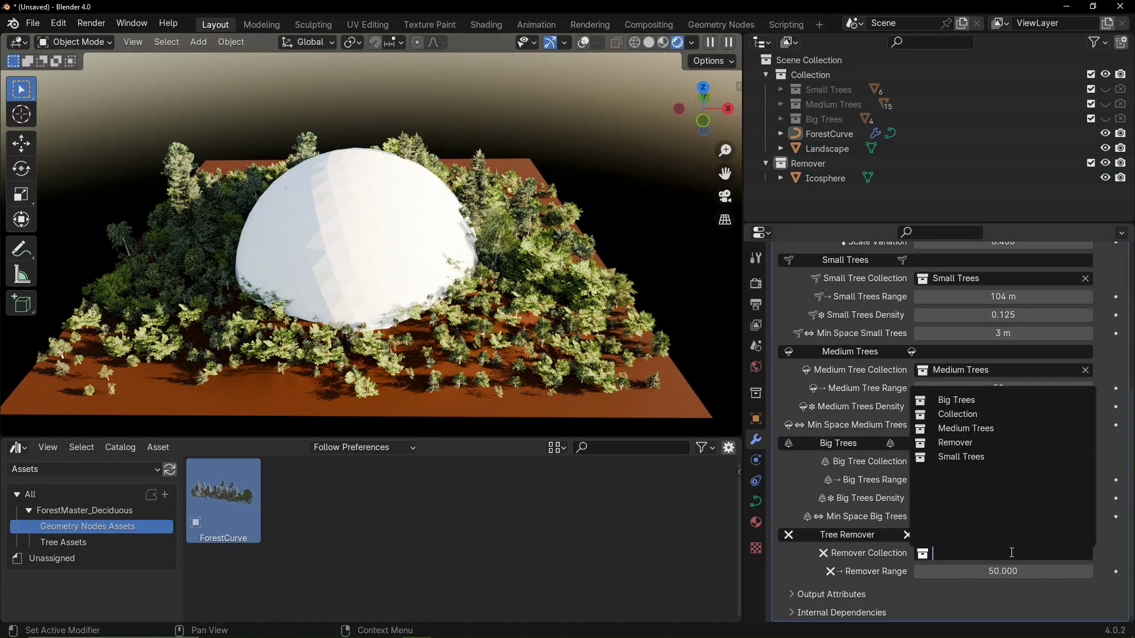
pyautogui.click(978, 443)
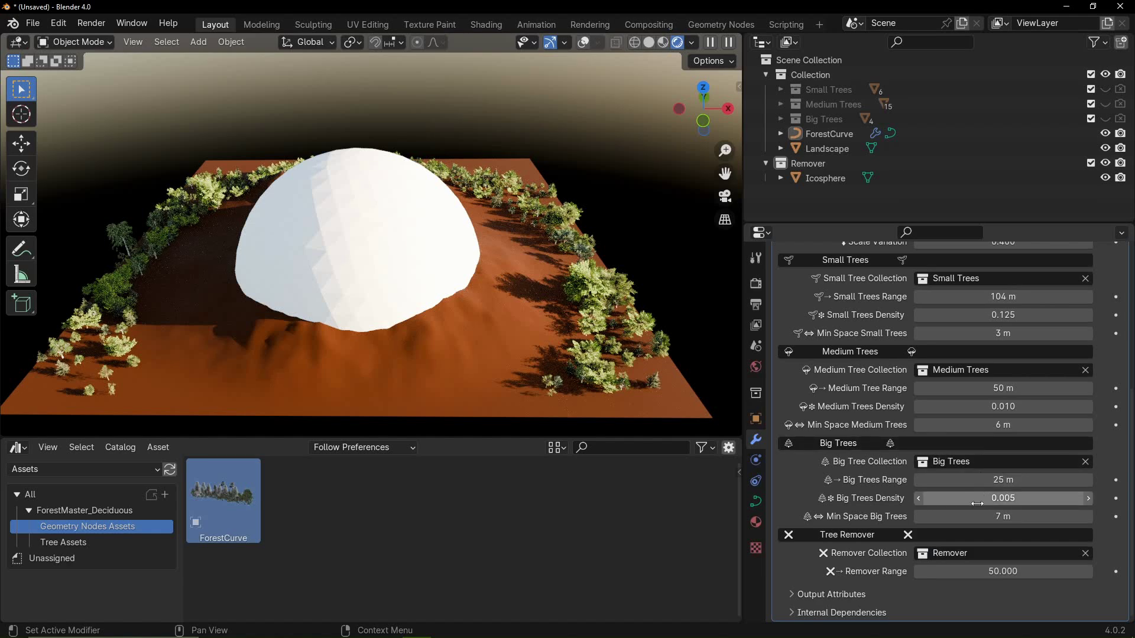
pyautogui.moveTo(988, 575); pyautogui.dragTo(715, 574)
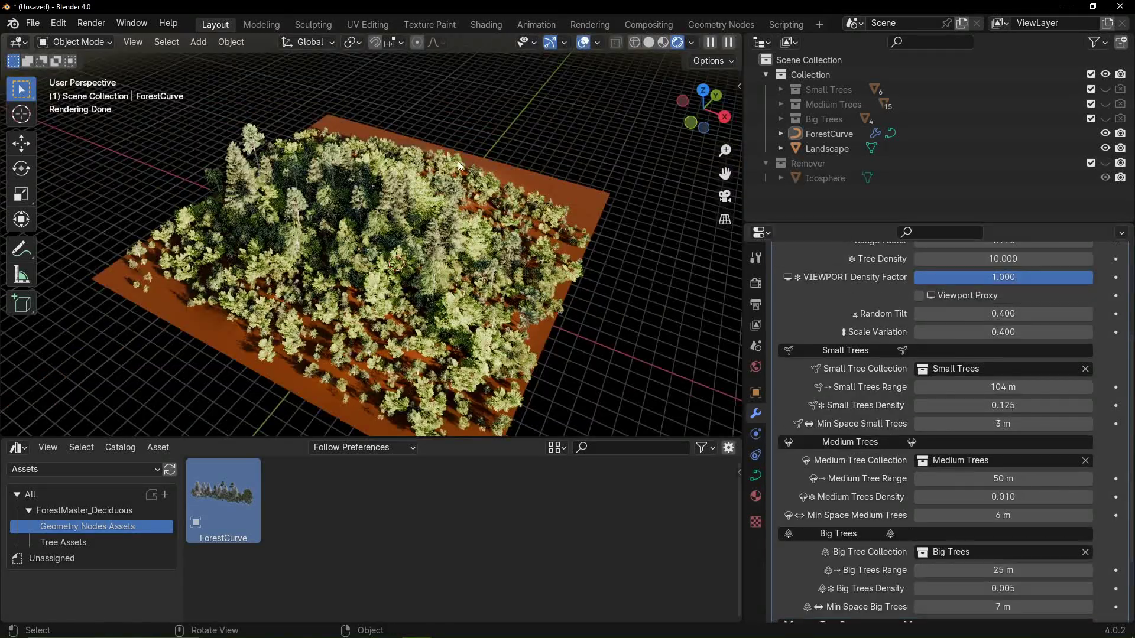
# Step: Delete all of ForestCurve's vertices in Edit Mode, then choose the Draw tool with Surface placement
pyautogui.click(403, 198)
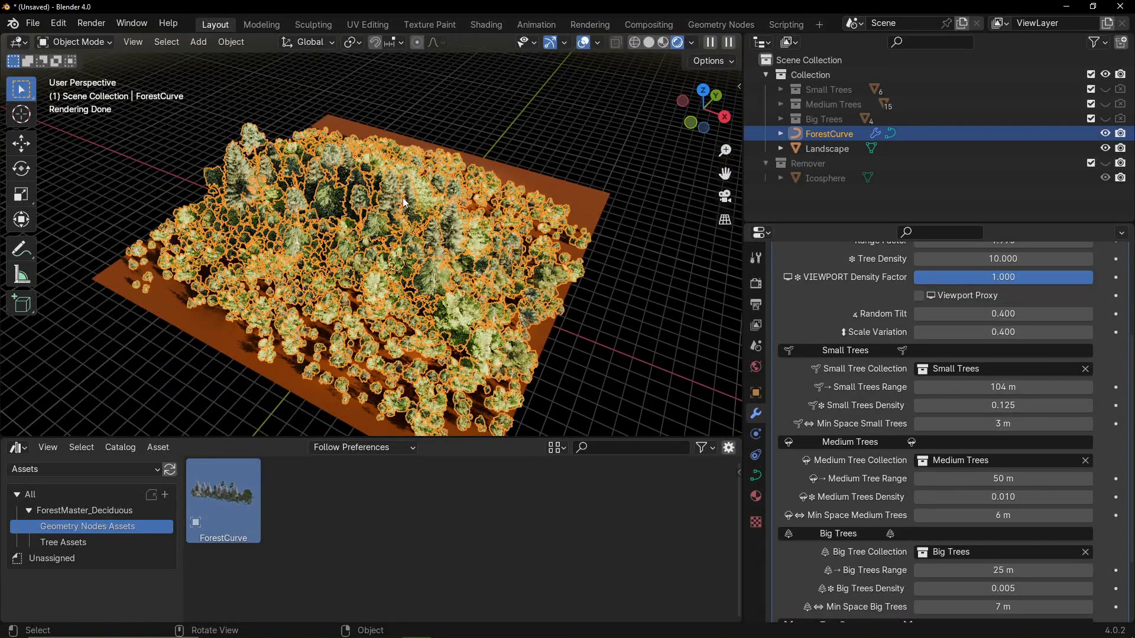
pyautogui.click(111, 45)
pyautogui.click(89, 76)
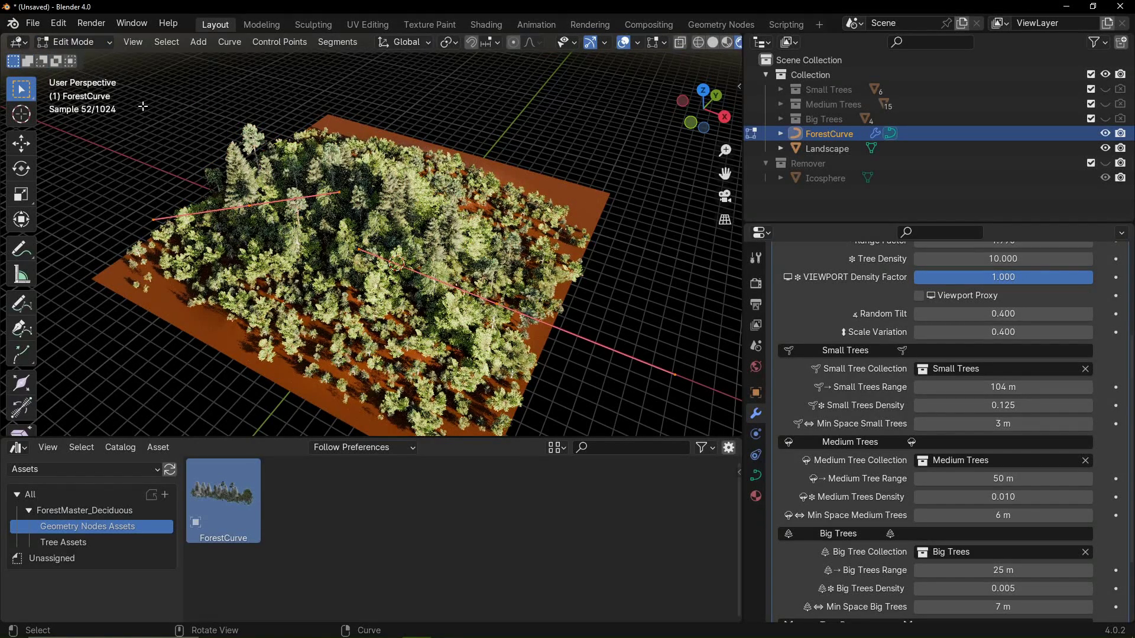
pyautogui.press('a')
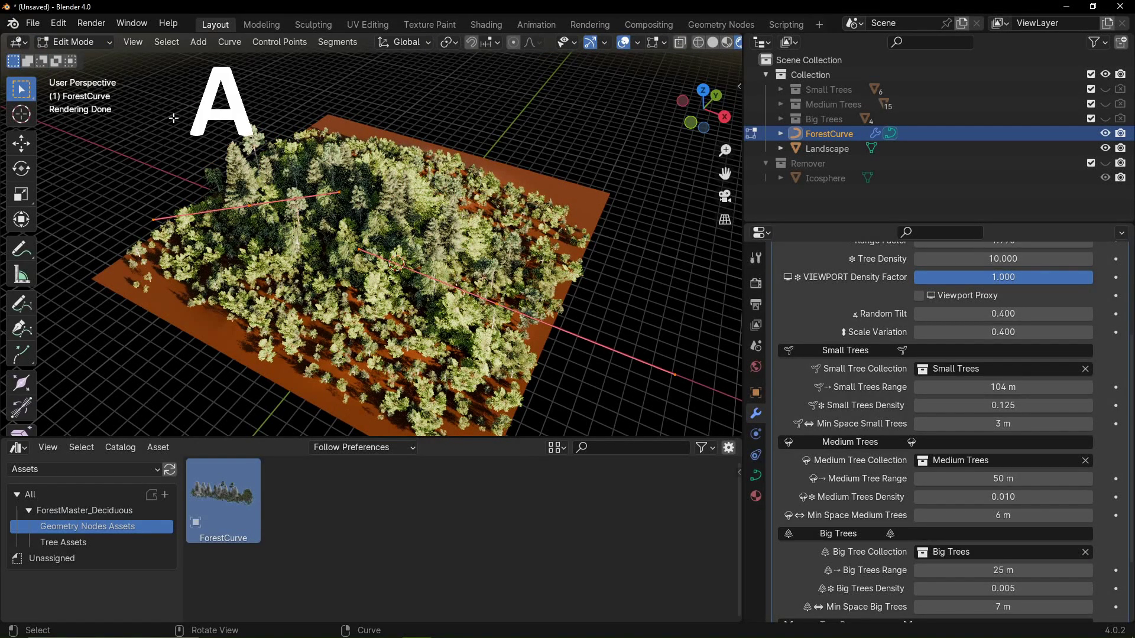
pyautogui.press('x')
pyautogui.press('v')
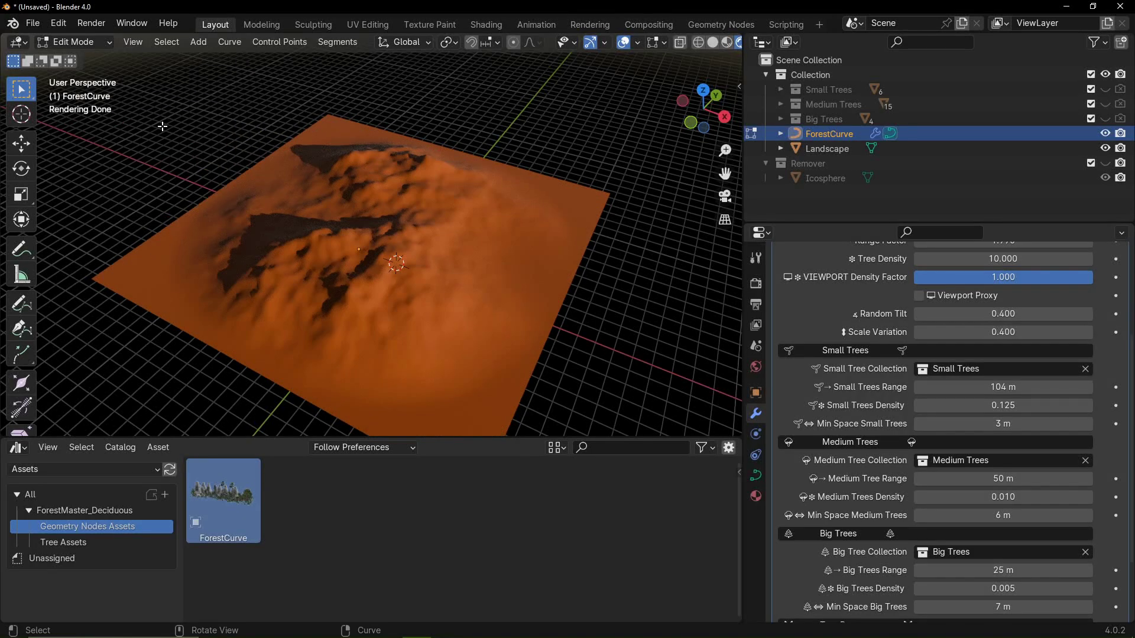
pyautogui.click(30, 305)
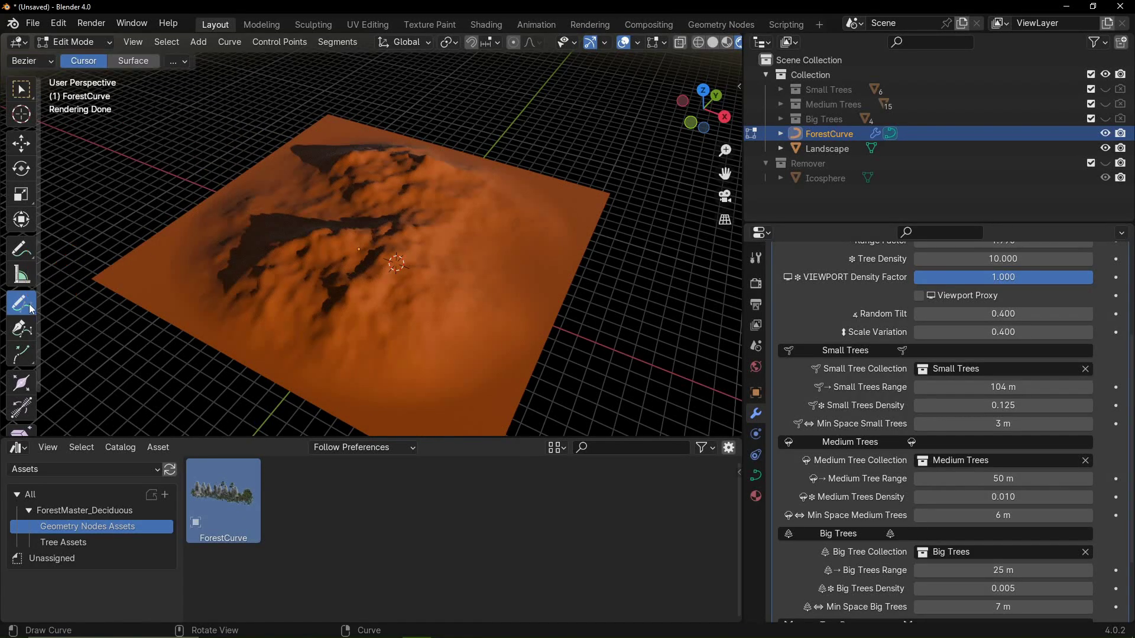
pyautogui.click(148, 63)
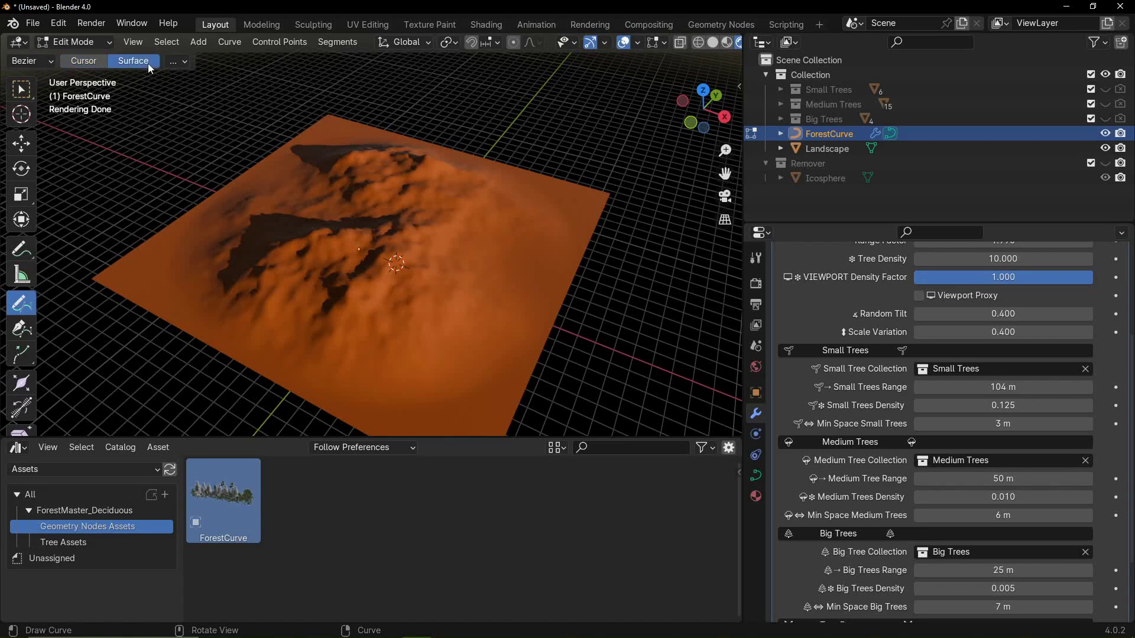